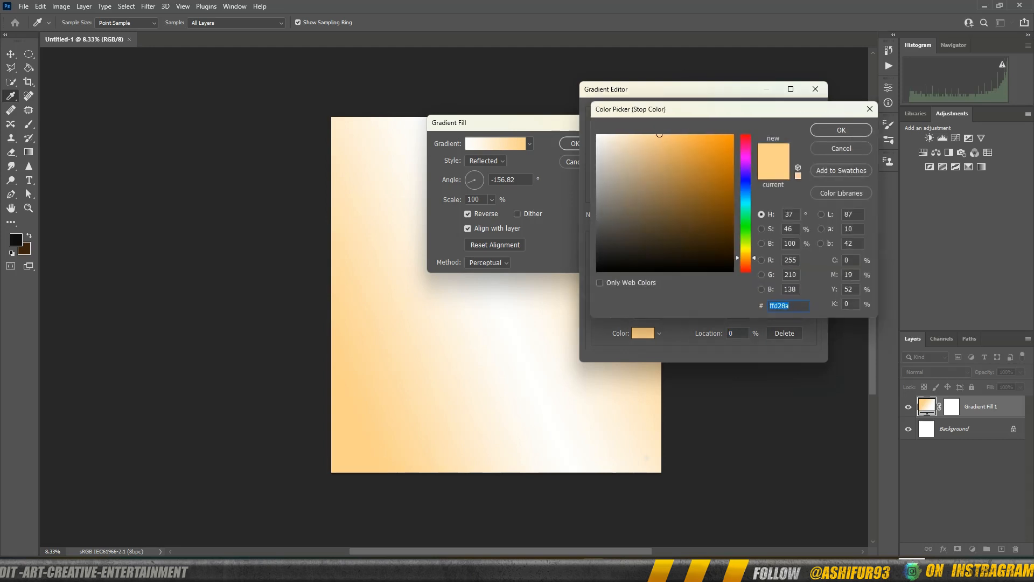
- Set the reflected gradient fill's start stop to ac6900 and its end stop to ffe2b4, and apply the fill
mouse_move(716, 183)
mouse_down()
mouse_move(732, 203)
mouse_move(731, 185)
mouse_up()
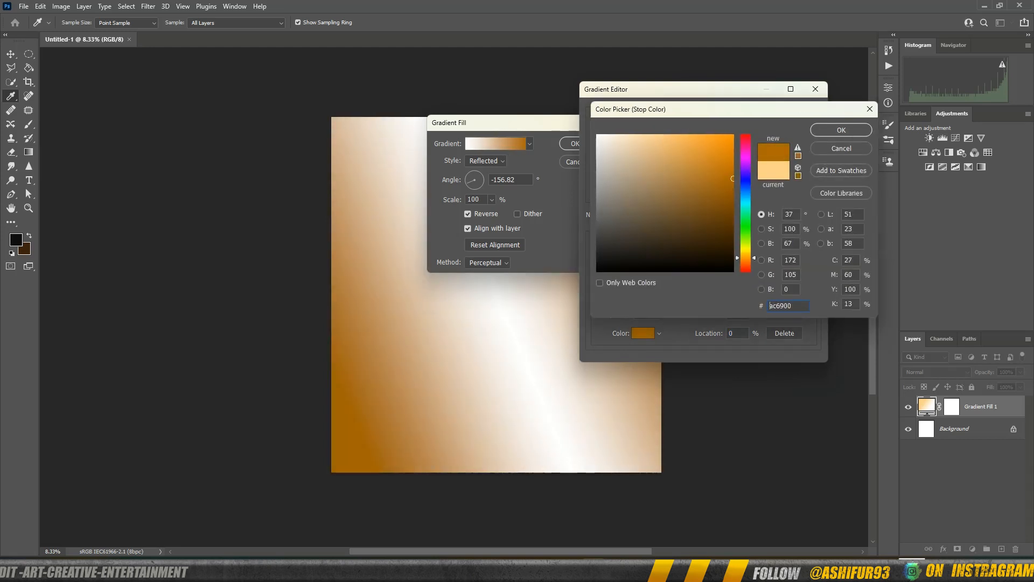
click(841, 130)
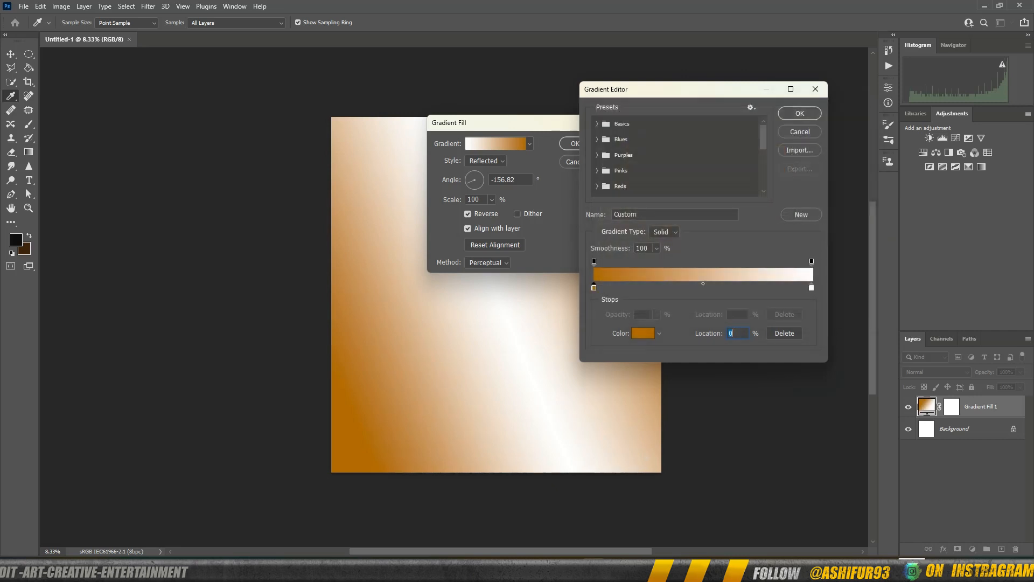
double_click(811, 287)
text(fbdaa5)
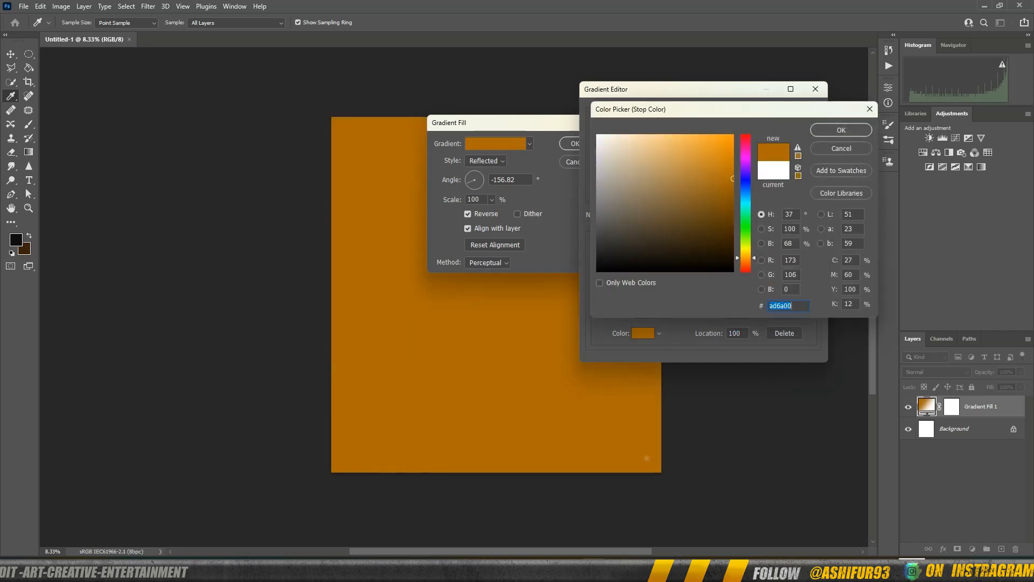
click(637, 134)
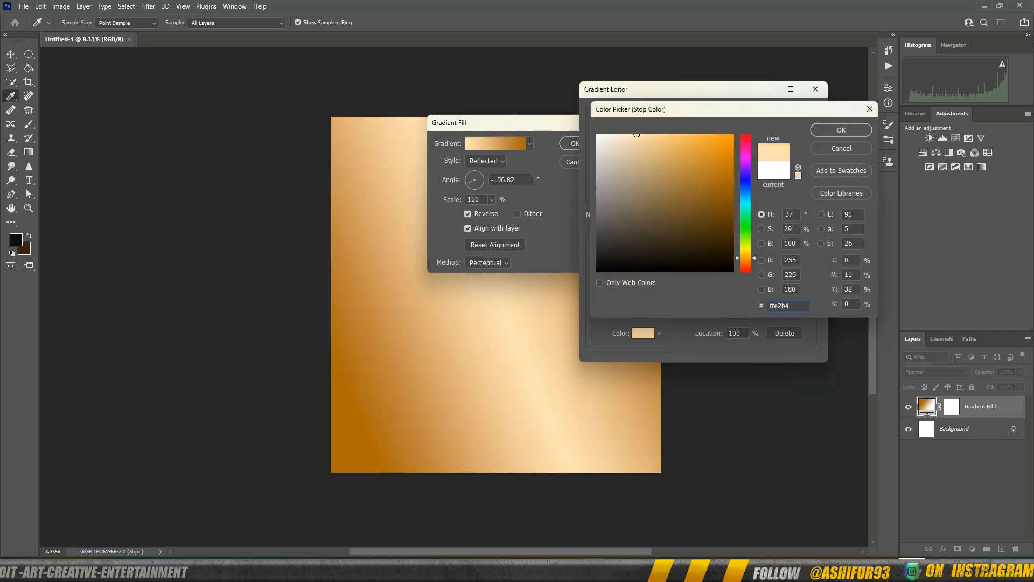
click(841, 130)
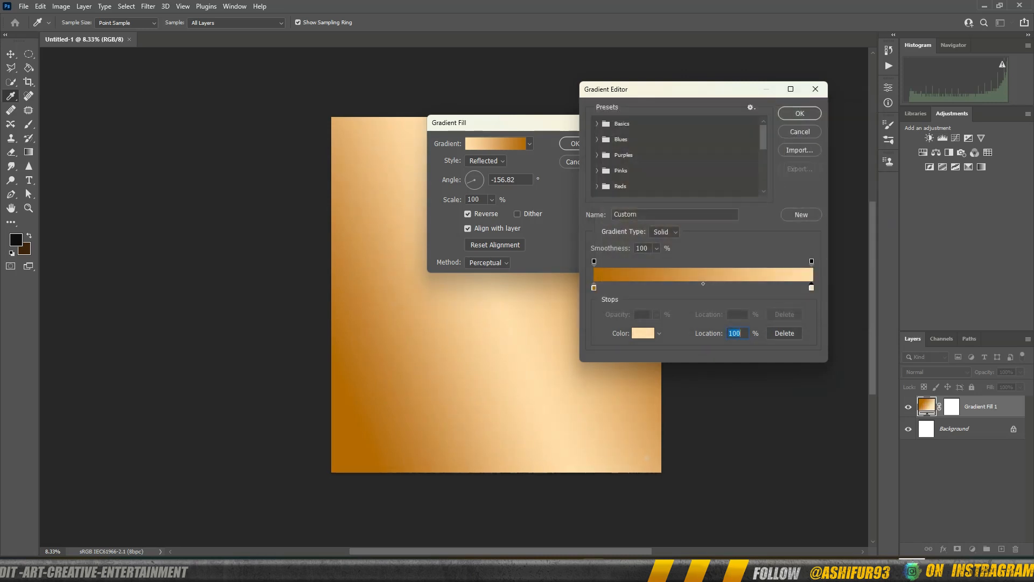
key(Return)
key(Return)
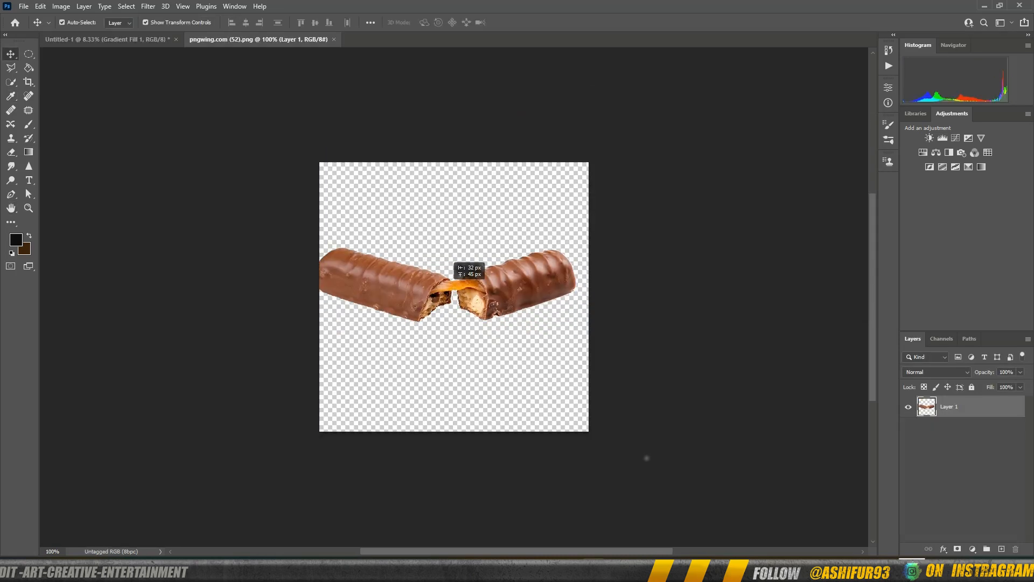
- Bring the broken chocolate bar image into Untitled-1, enlarge it over the gradient and rotate it so its far half points upward
drag(463, 277, 651, 288)
drag(563, 291, 494, 285)
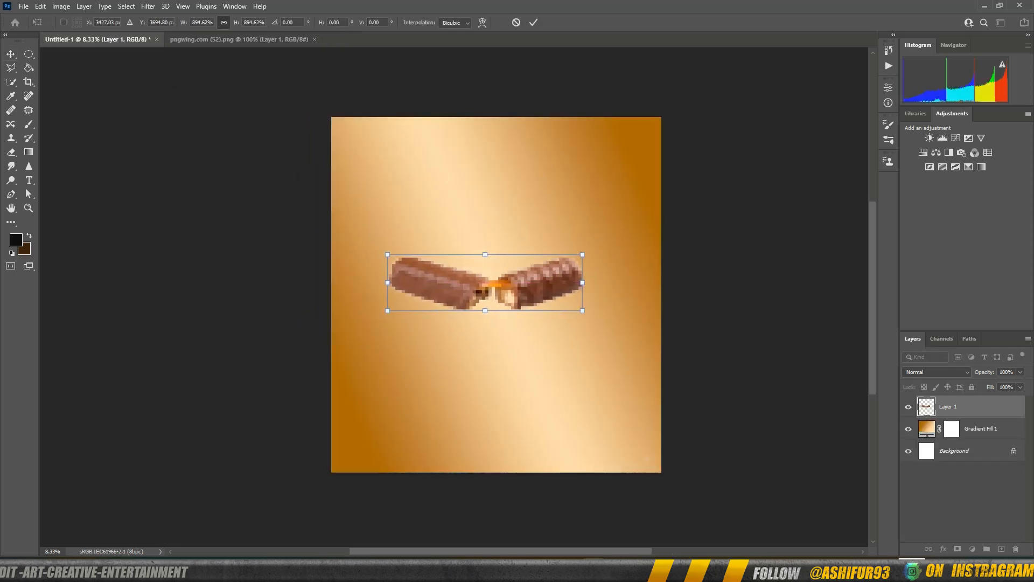
drag(597, 249, 574, 205)
mouse_move(614, 237)
mouse_down()
mouse_move(620, 251)
mouse_move(595, 242)
mouse_move(612, 234)
mouse_up()
key(Return)
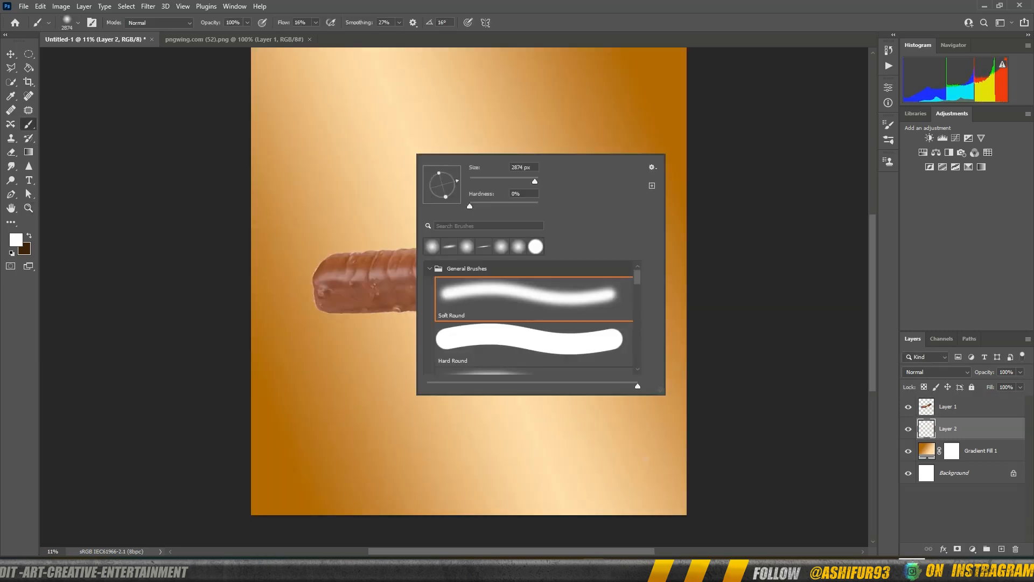
- Stamp a thin white light streak on Layer 2 with a flattened soft round brush at 5000 px, -53° angle and 100% flow
drag(439, 173, 442, 184)
drag(457, 181, 457, 188)
drag(535, 181, 541, 181)
click(413, 201)
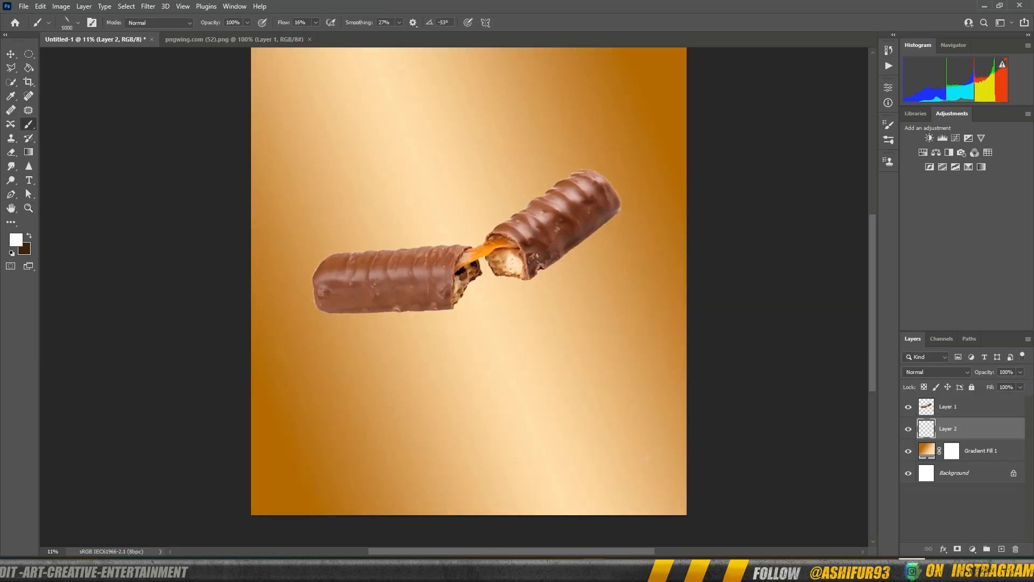
drag(316, 22, 366, 34)
click(453, 231)
- Distort the light streak so it stretches diagonally from beyond the canvas's upper edge down behind the chocolate bar
key(v)
click(40, 6)
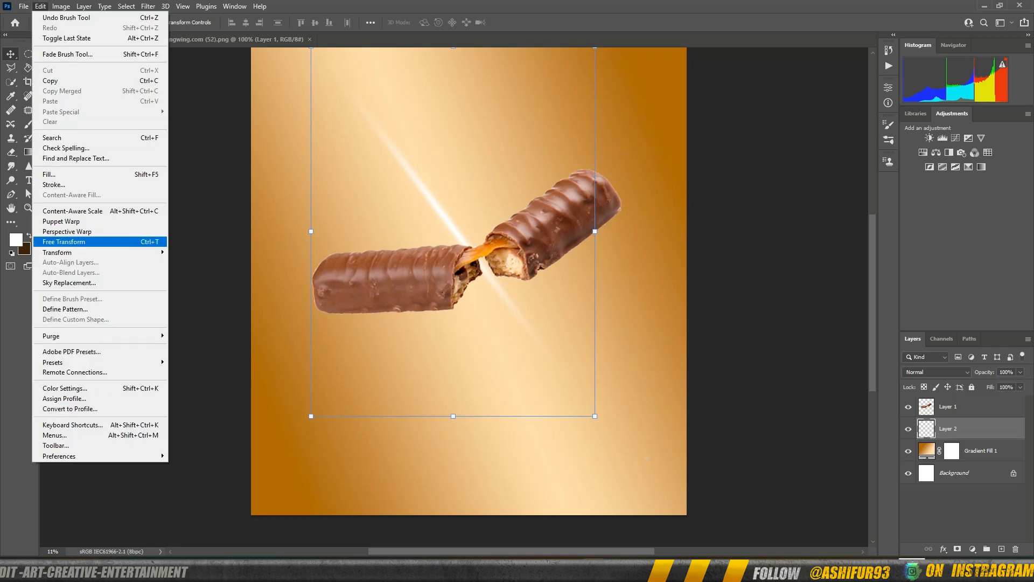
mouse_move(58, 253)
click(188, 299)
mouse_move(596, 415)
mouse_down()
mouse_move(673, 536)
mouse_move(717, 539)
mouse_up()
scroll(469, 296, up, 8)
drag(313, 152, 312, 89)
scroll(468, 296, down, 4)
scroll(468, 296, up, 4)
scroll(468, 297, up, 4)
drag(310, 241, 209, 16)
key(Return)
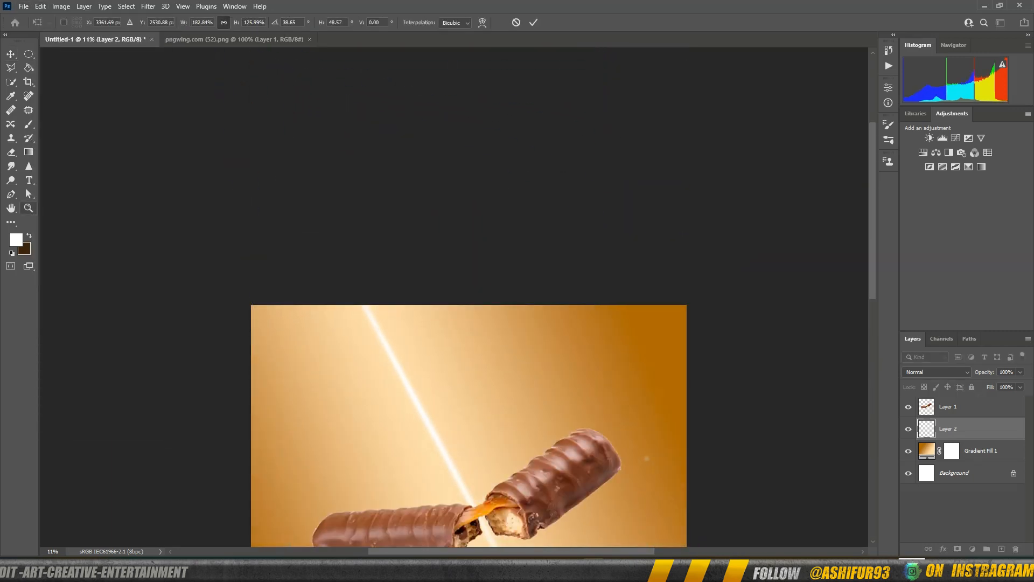
- Apply a Gaussian Blur with a radius of 112.9 pixels to the light streak on Layer 2
scroll(468, 296, down, 2)
key(z)
drag(451, 333, 416, 334)
click(148, 6)
mouse_move(162, 140)
click(306, 184)
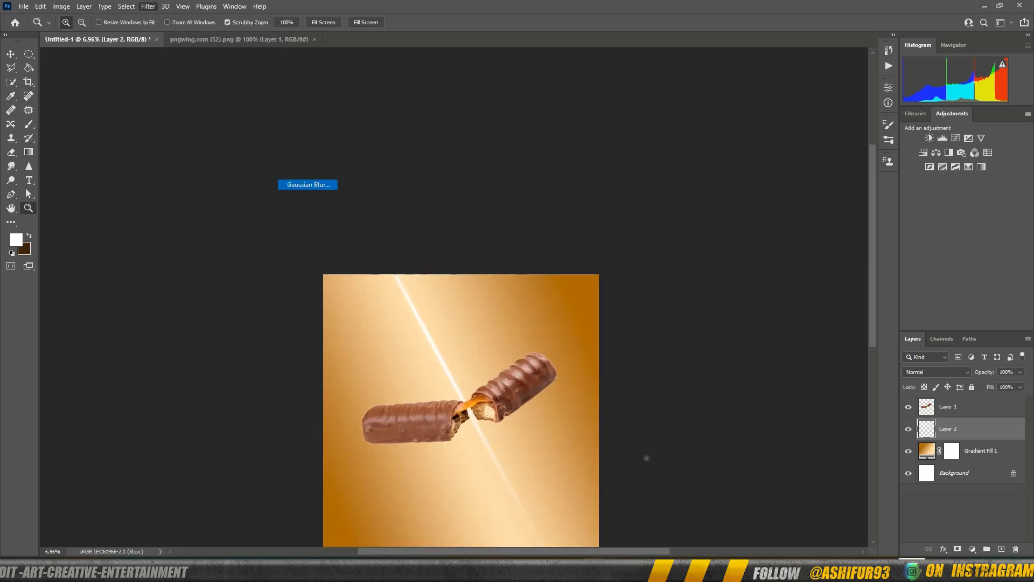
drag(636, 259, 656, 260)
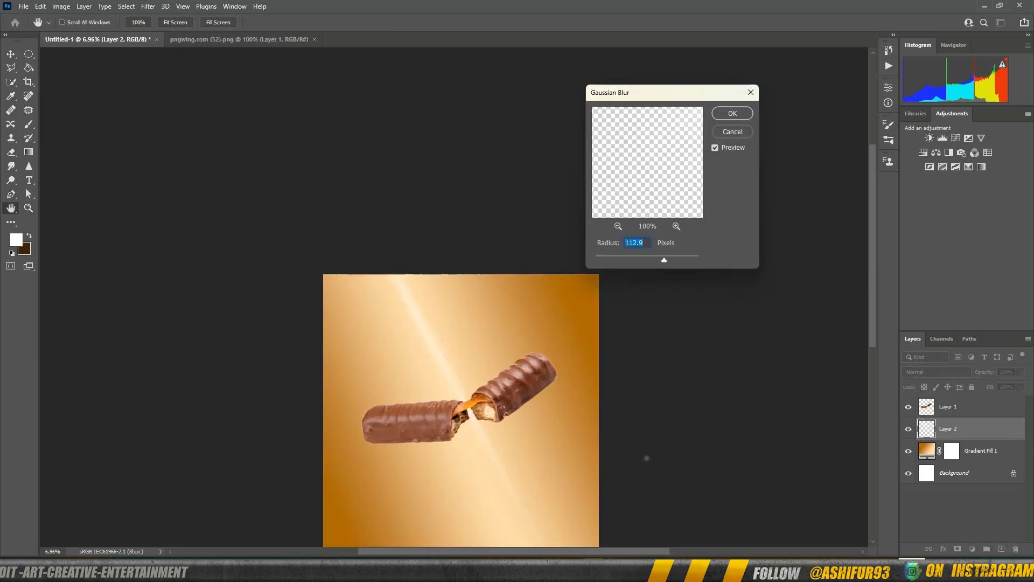
key(Return)
- Add a Levels adjustment clipped to the chocolate bar, with output white at 222 and midtones at 0.86
scroll(469, 426, down, 2)
drag(474, 425, 515, 426)
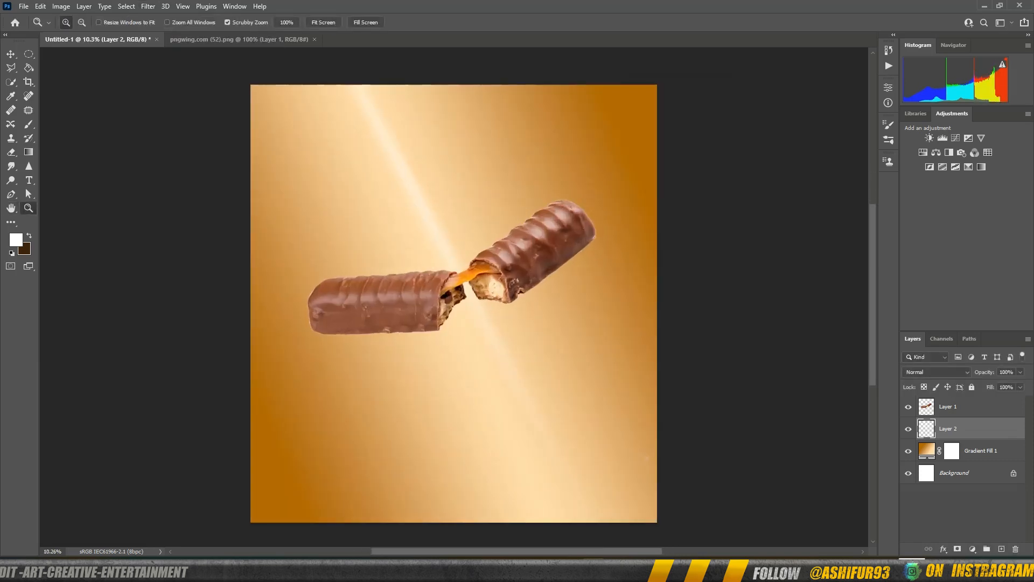
click(965, 406)
click(943, 139)
click(796, 277)
drag(863, 227, 855, 228)
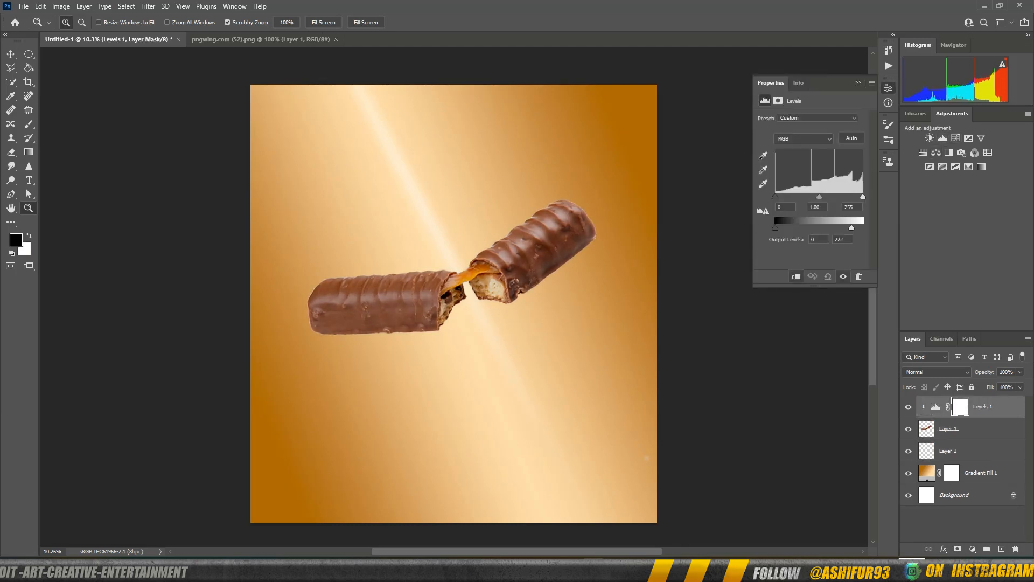
drag(819, 196, 824, 197)
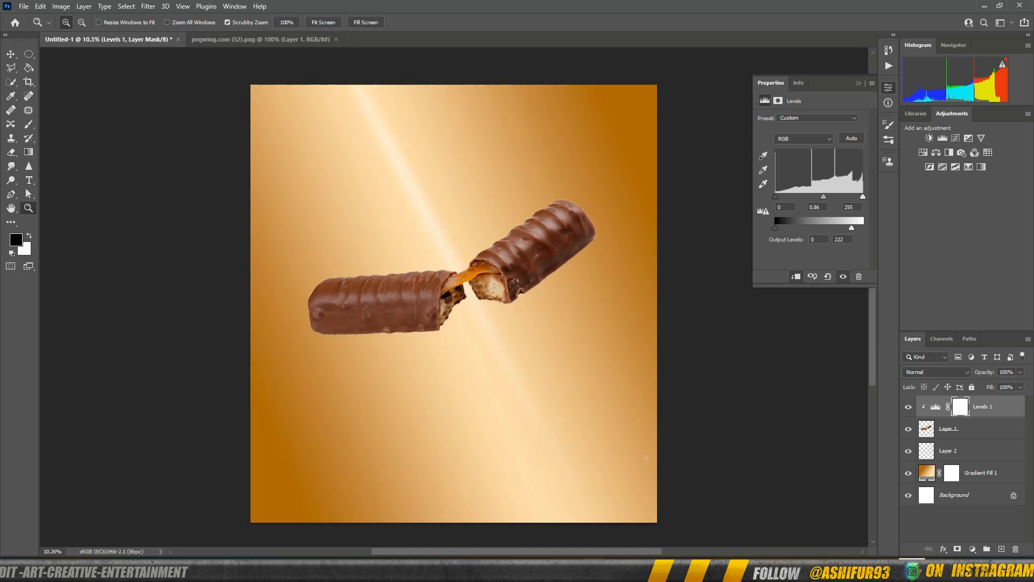
click(889, 87)
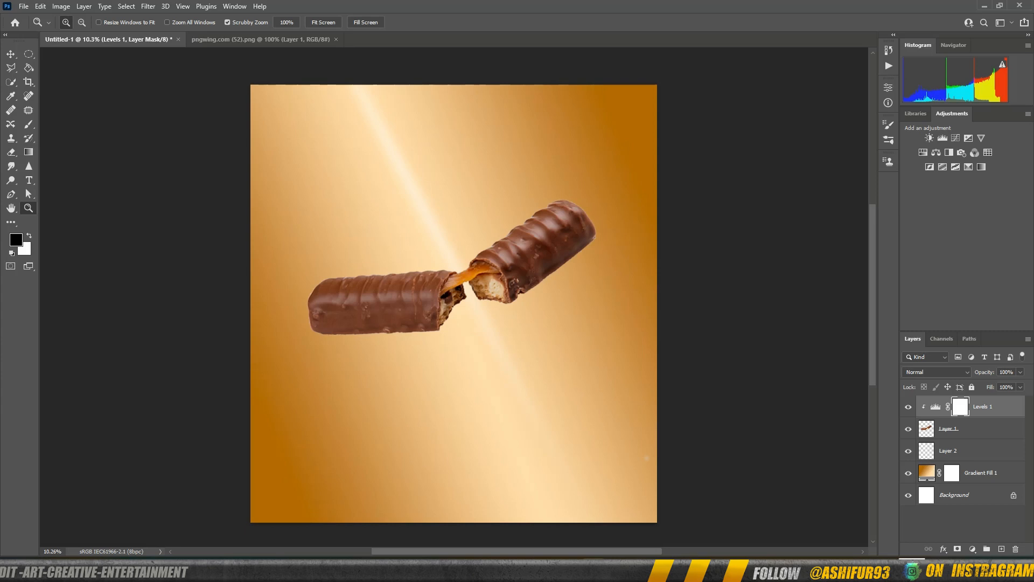
- Add an Exposure adjustment clipped to the chocolate bar and set its exposure to +1.89
click(969, 138)
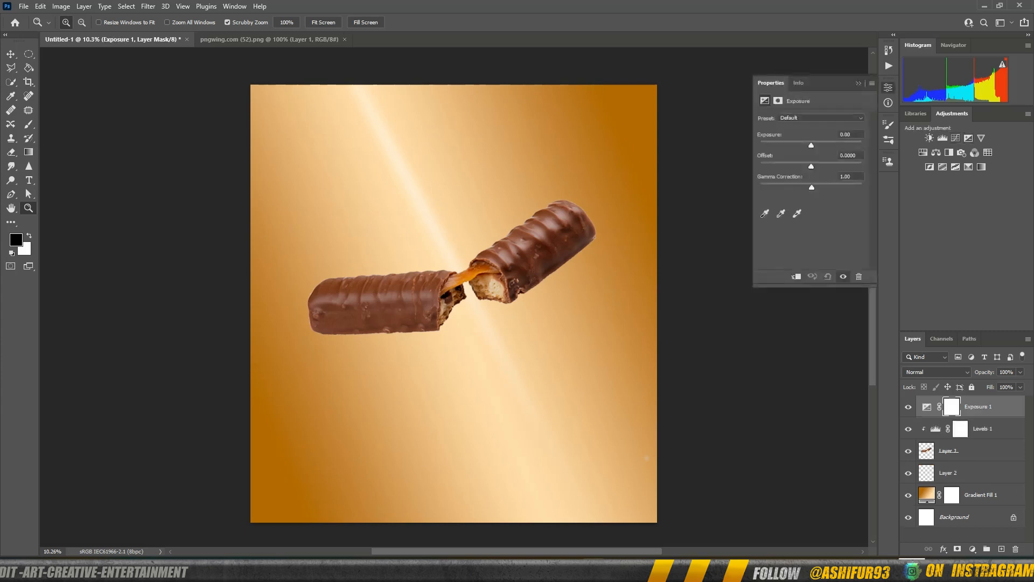
key(ctrl+alt+g)
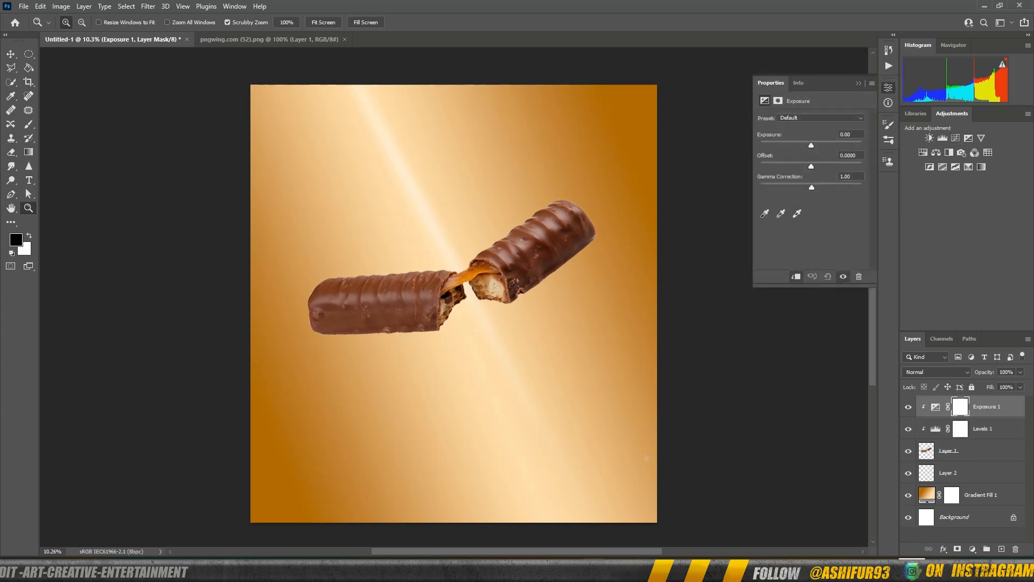
drag(811, 144, 825, 145)
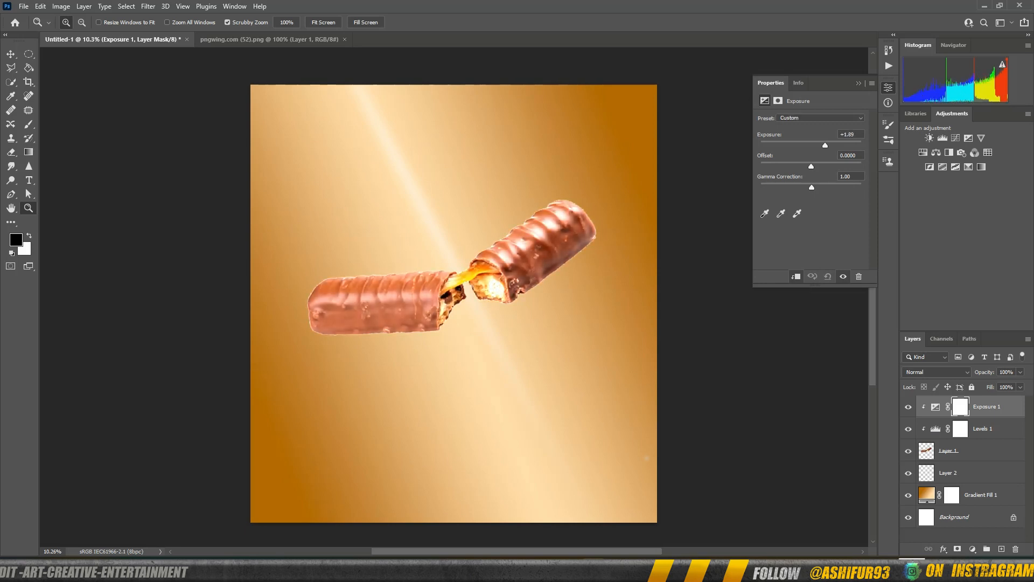
click(859, 83)
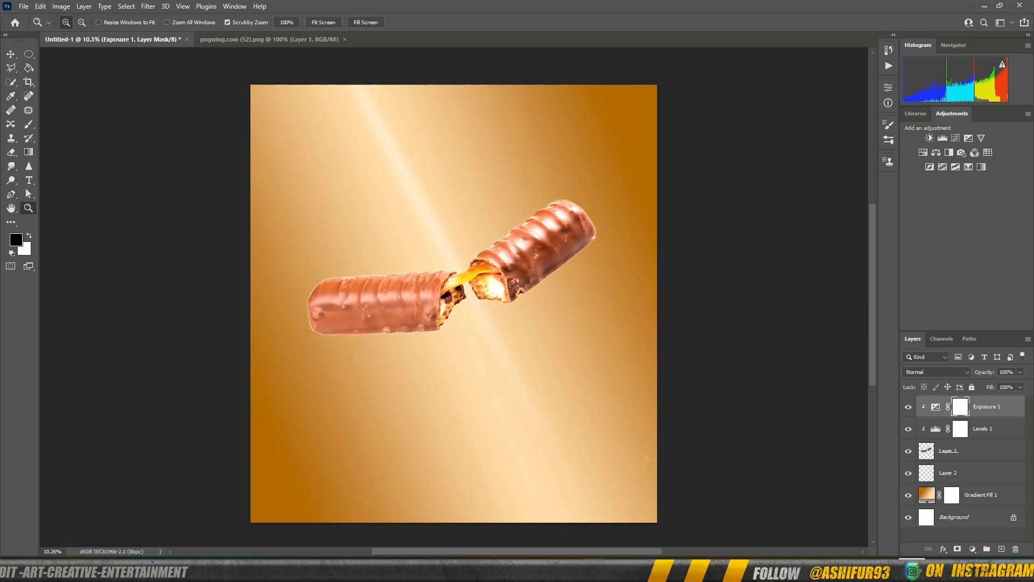
- Invert the Exposure mask and paint white highlights along the upper edge of the left bar half with a soft round brush of 1811 px
key(ctrl+i)
key(b)
right_click(363, 282)
drag(408, 252, 416, 263)
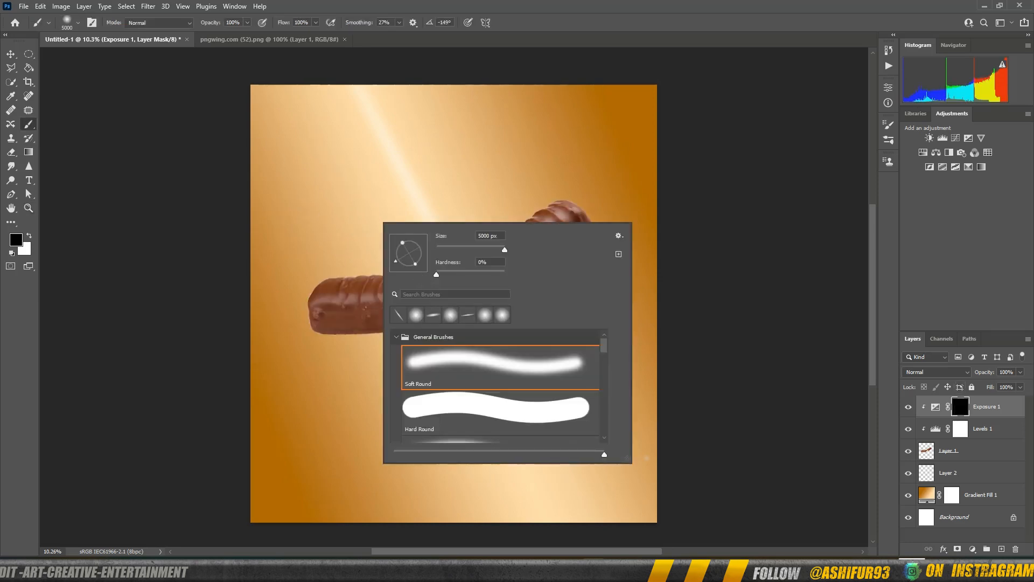
key(Return)
key(x)
click(343, 240)
click(381, 241)
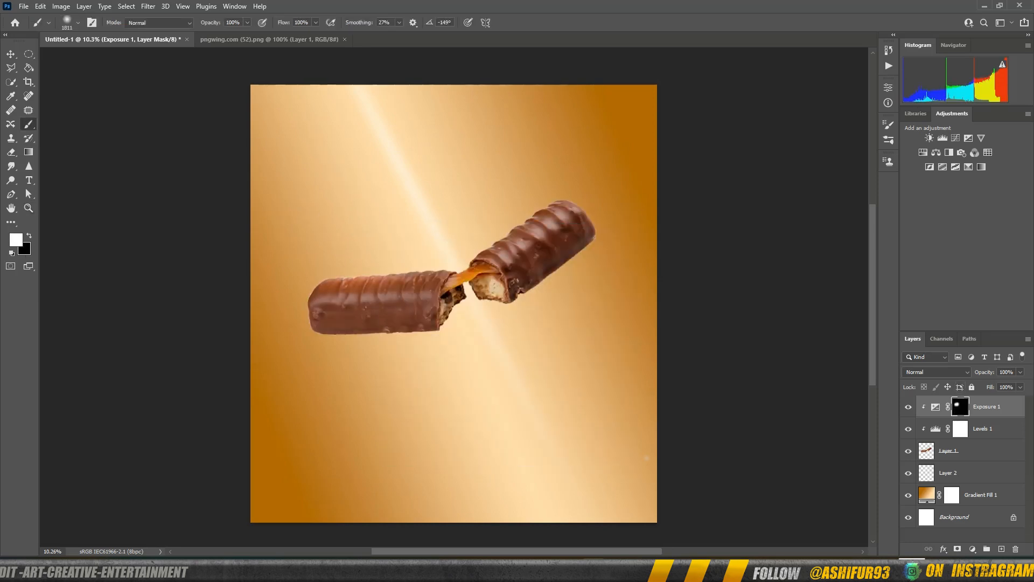
click(413, 244)
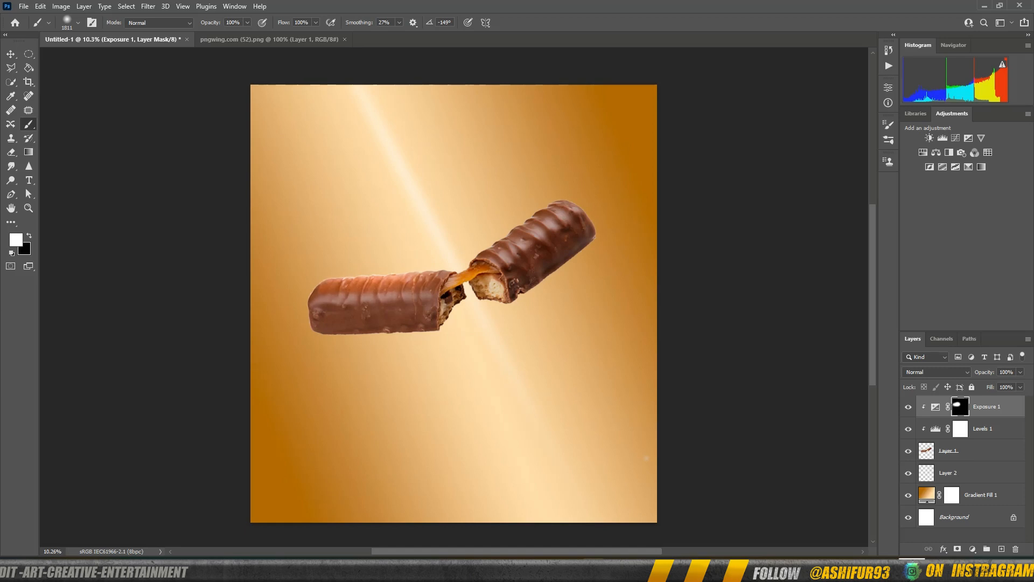
- Paint white on the Exposure mask over the caramel and along the upper edge of the right bar half
click(450, 237)
click(475, 226)
click(495, 212)
click(512, 201)
click(522, 194)
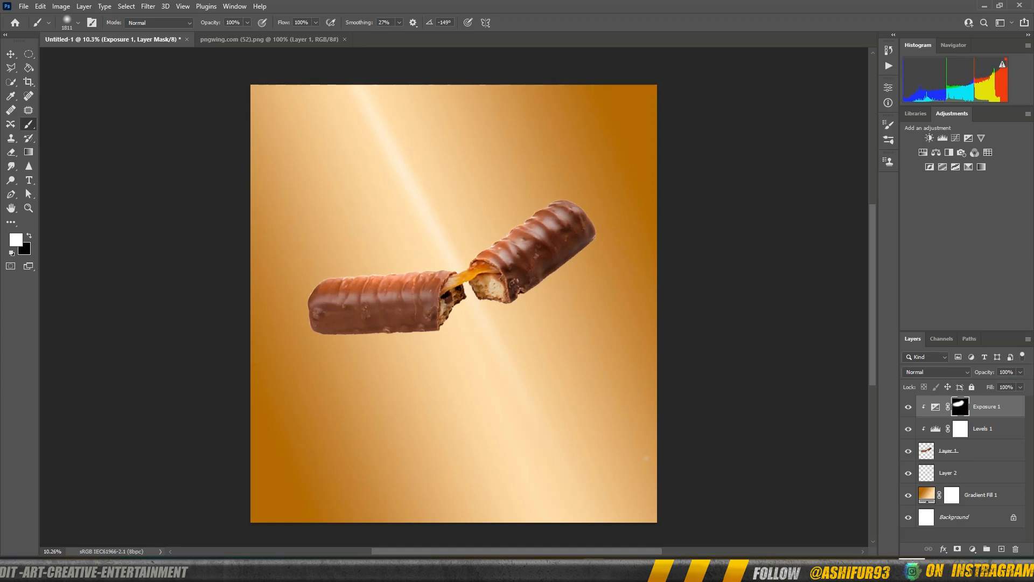
click(534, 189)
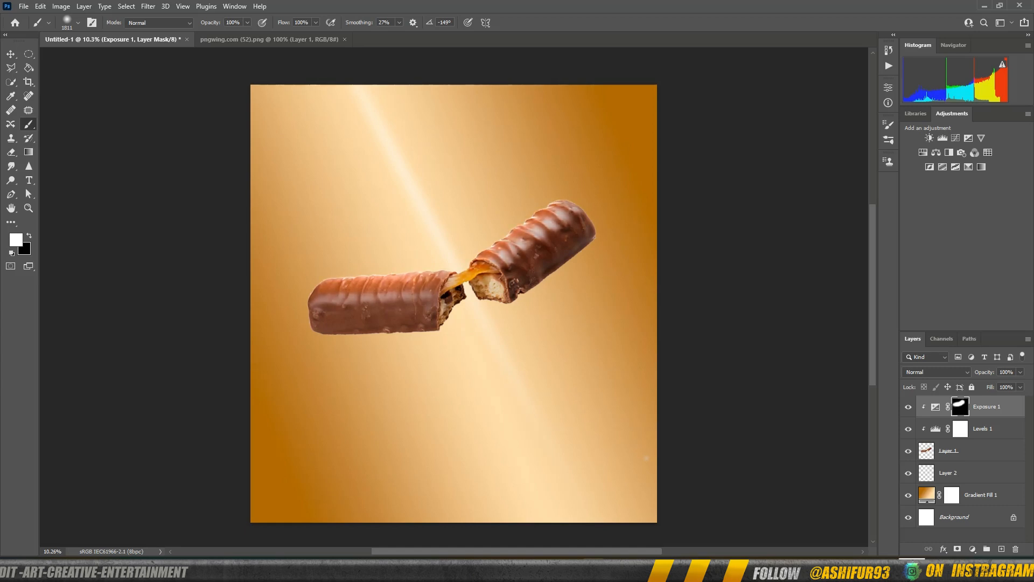
right_click(646, 458)
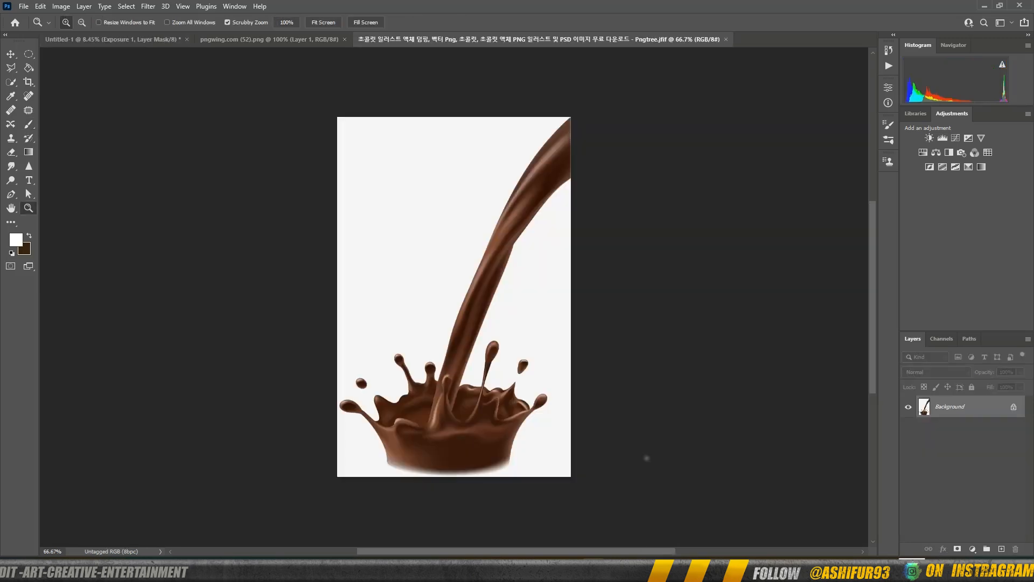
- Load the Blue channel of the chocolate splash image as a selection and return to the RGB composite
click(942, 339)
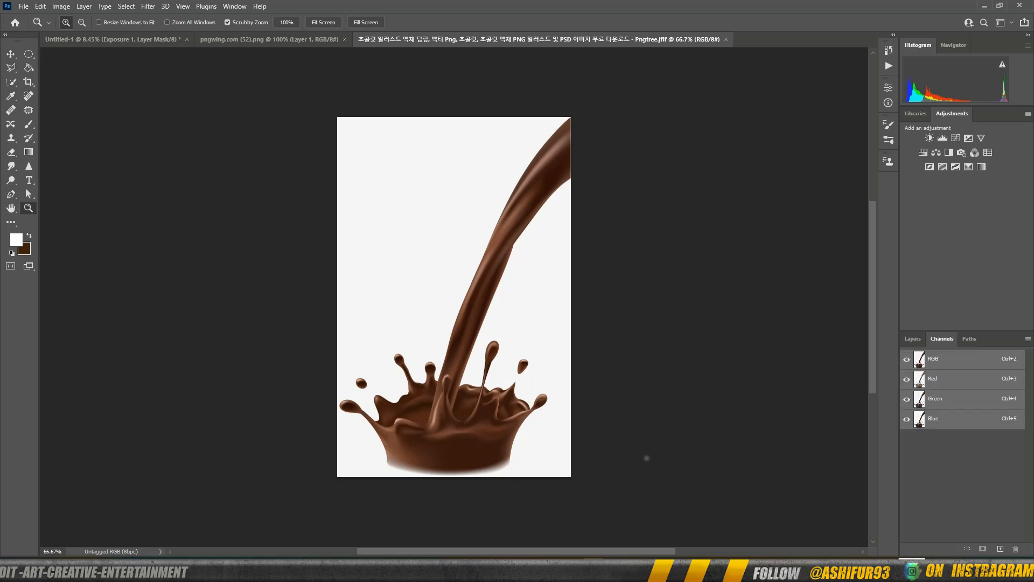
click(948, 419)
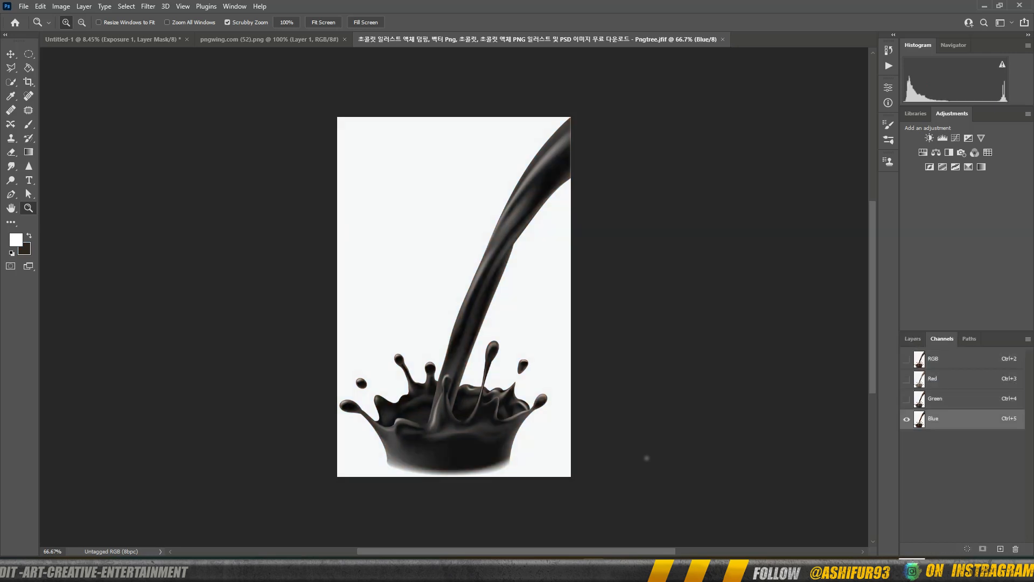
ctrl+click(919, 420)
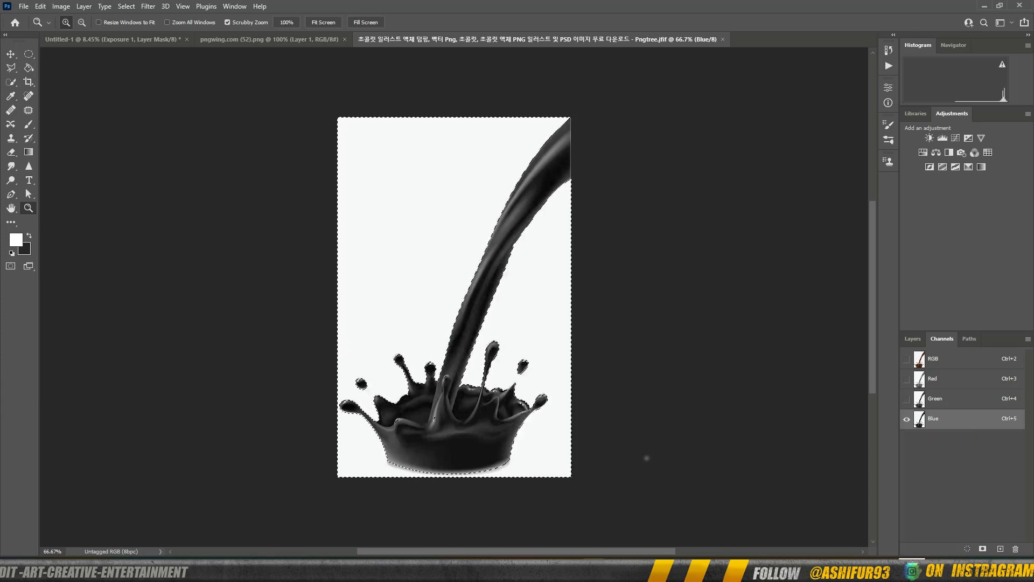
key(ctrl+2)
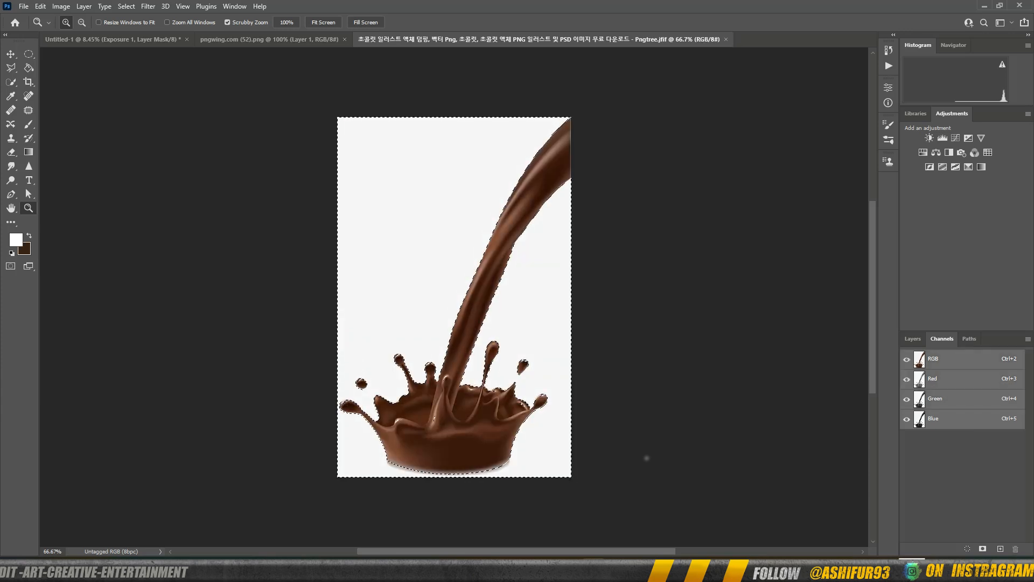
- Convert the locked background of the chocolate splash image into a normal layer
key(v)
drag(461, 270, 499, 278)
key(Return)
- Try deleting the selected light area around the chocolate splash, and undo the deletion
key(Delete)
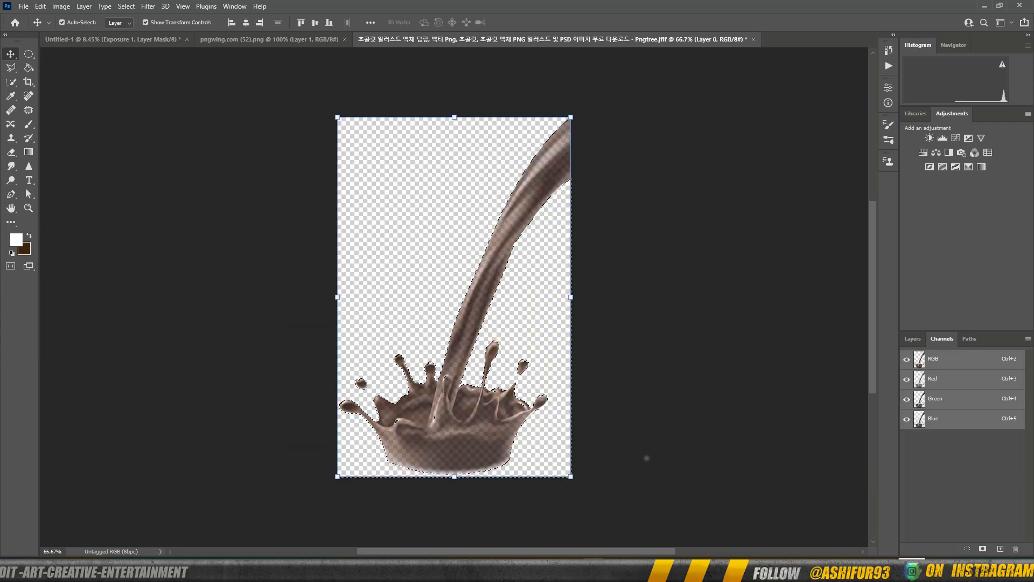
key(ctrl)
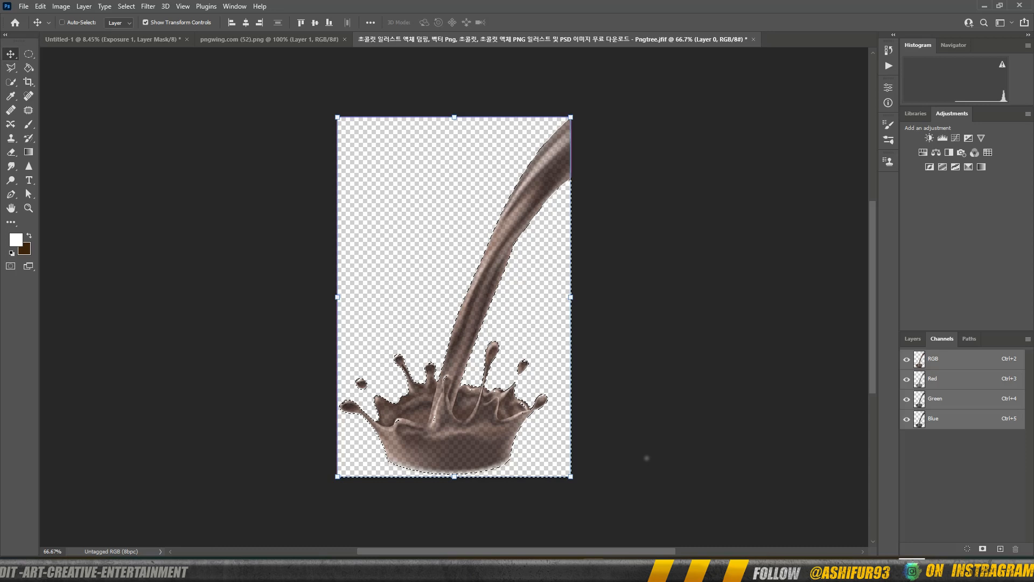
key(ctrl+z)
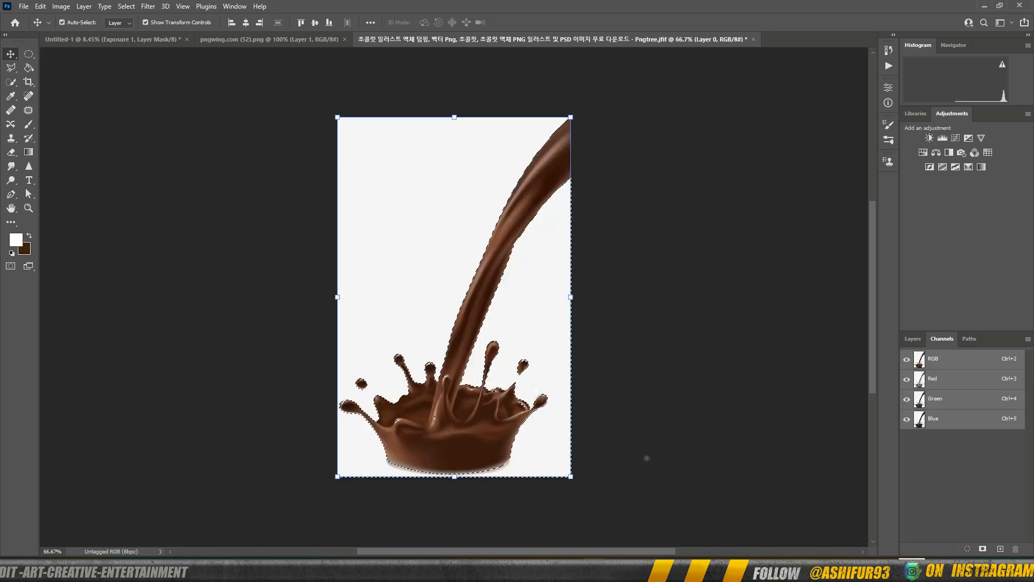
key(ctrl+5)
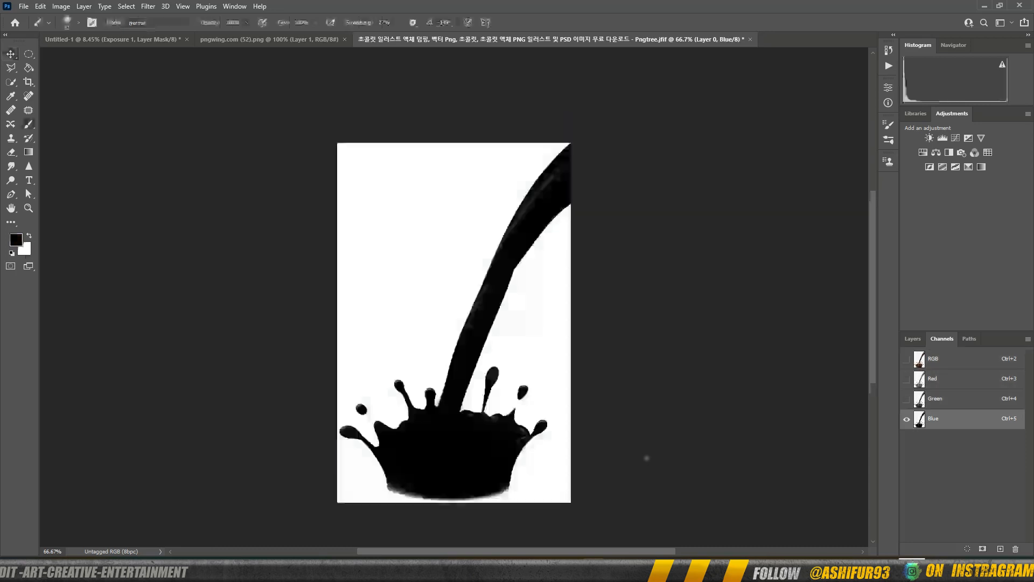
key(ctrl+2)
key(F7)
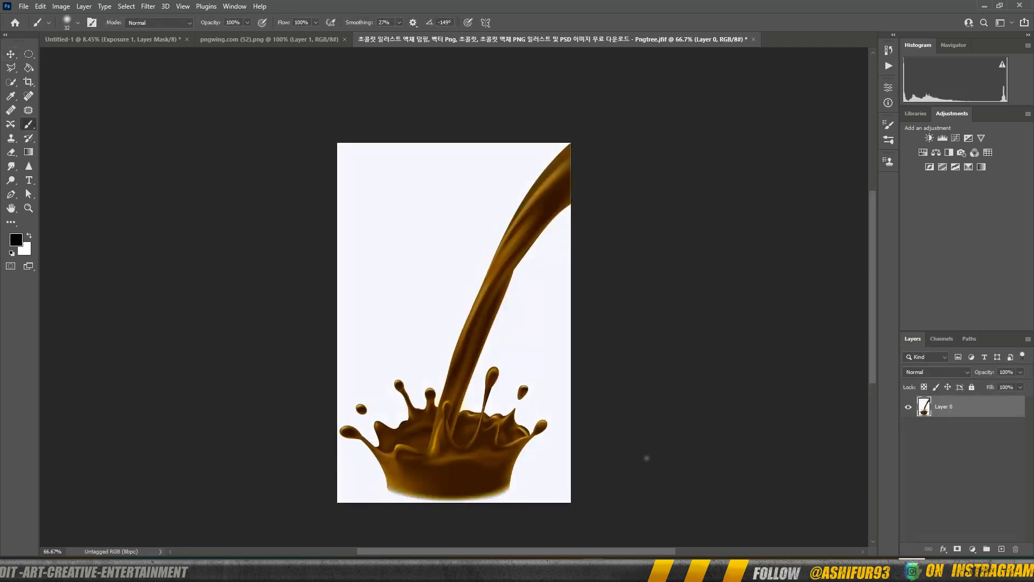
key(z)
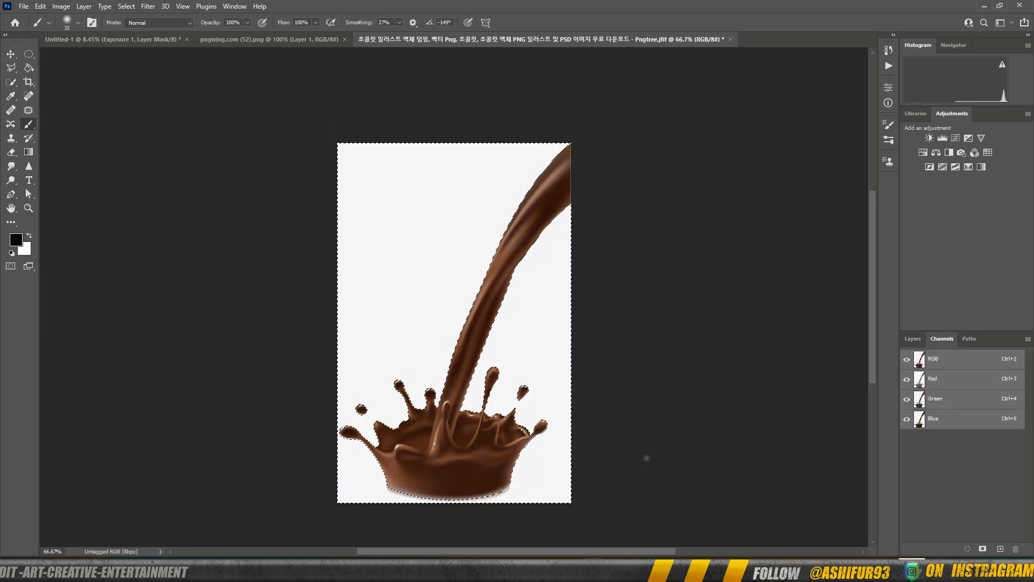
- Duplicate the Blue channel of the chocolate splash image and darken the copy's midtones with Levels, clearing the selection
key(ctrl+5)
drag(943, 419, 1000, 549)
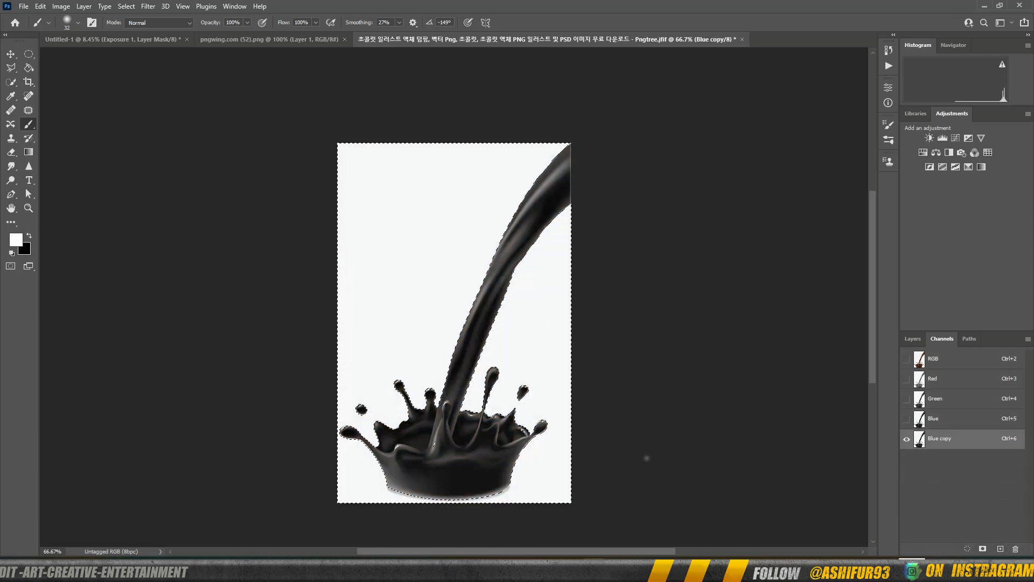
key(ctrl+l)
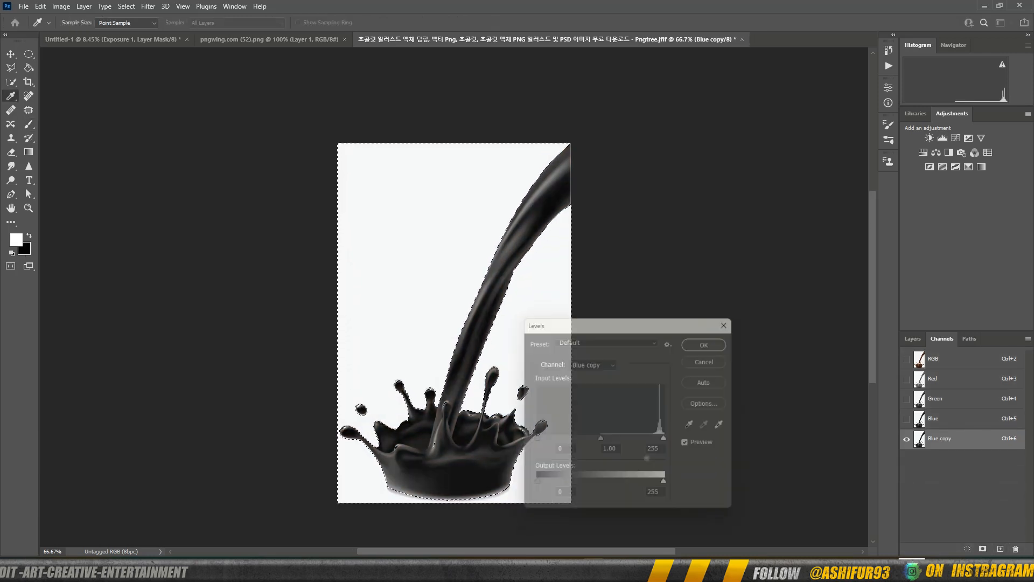
drag(601, 441, 643, 441)
key(Return)
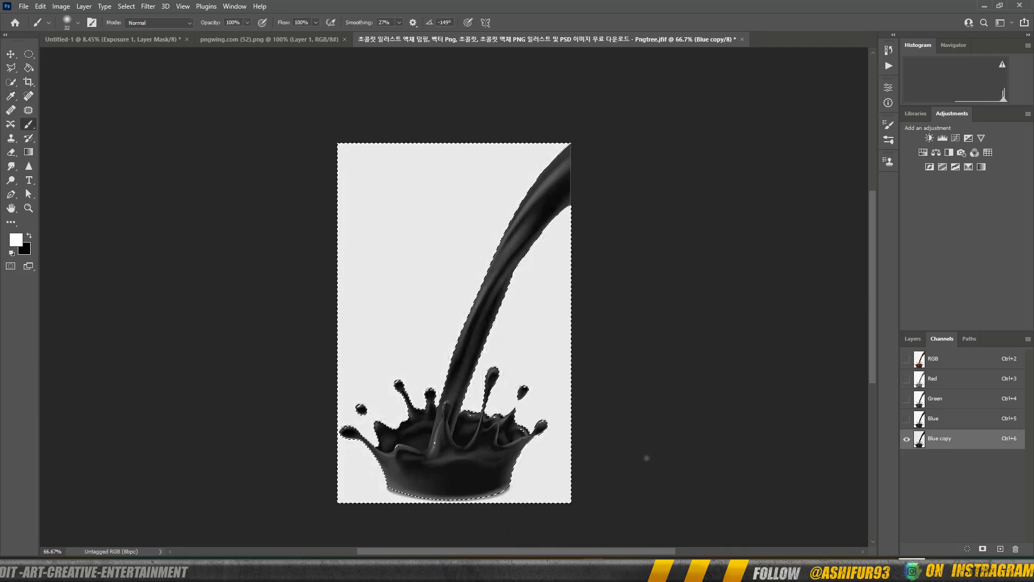
key(ctrl+d)
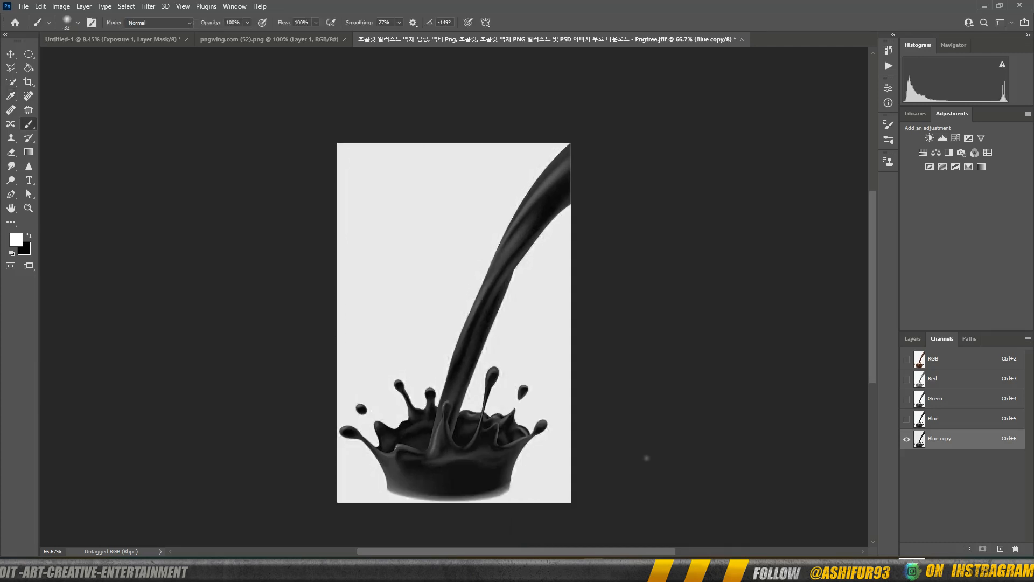
key(ctrl+l)
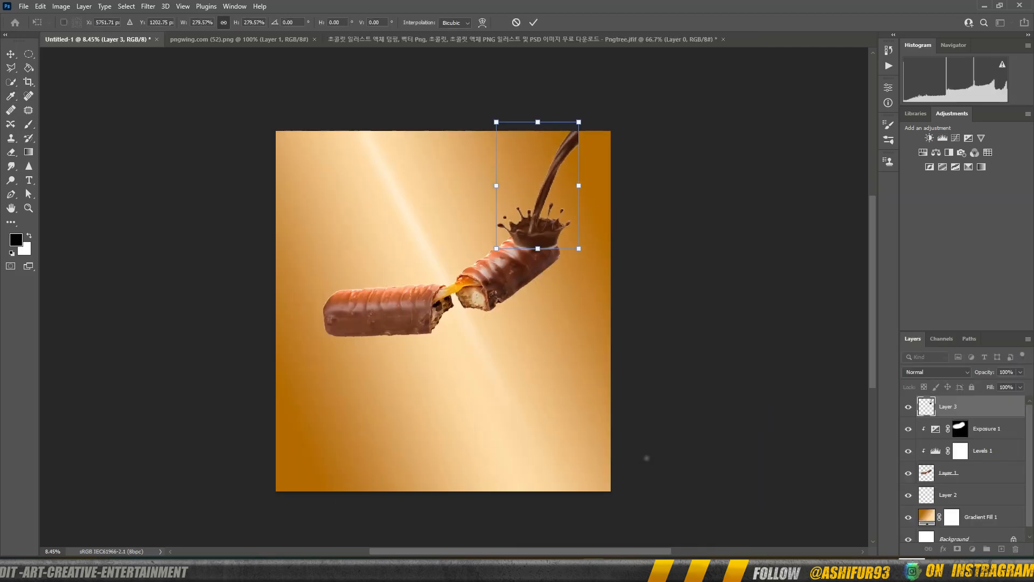
- Scale the cut-out chocolate splash to about 459%, rotate it about 11 degrees and place it on the right bar half's upper end
drag(588, 212, 559, 180)
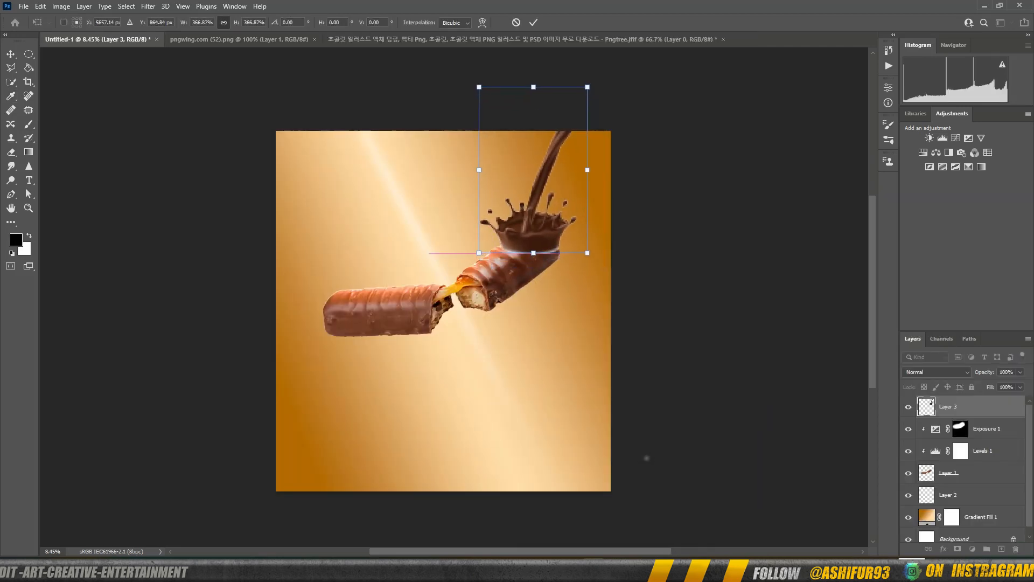
drag(587, 87, 627, 54)
drag(467, 139, 544, 172)
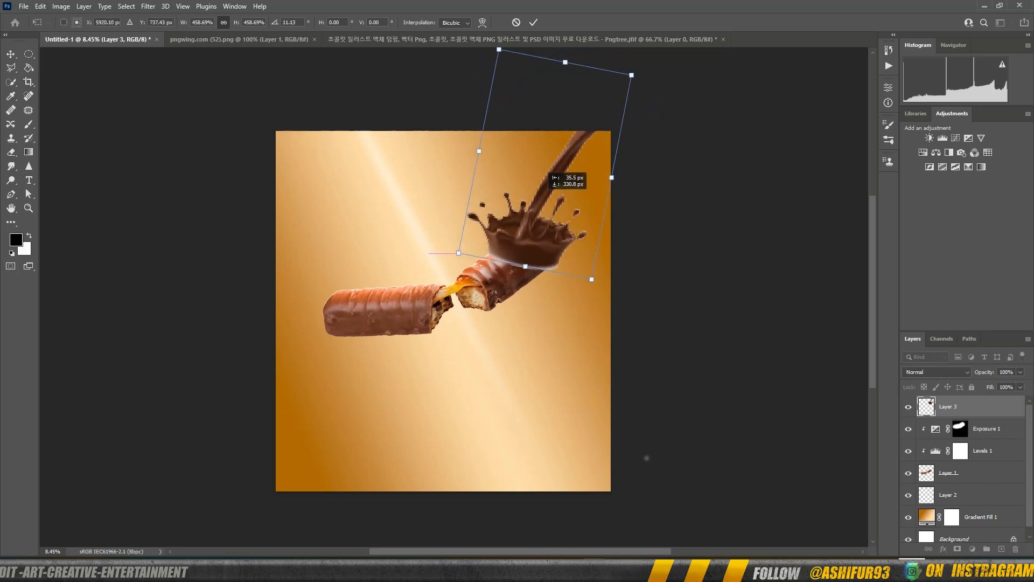
key(Return)
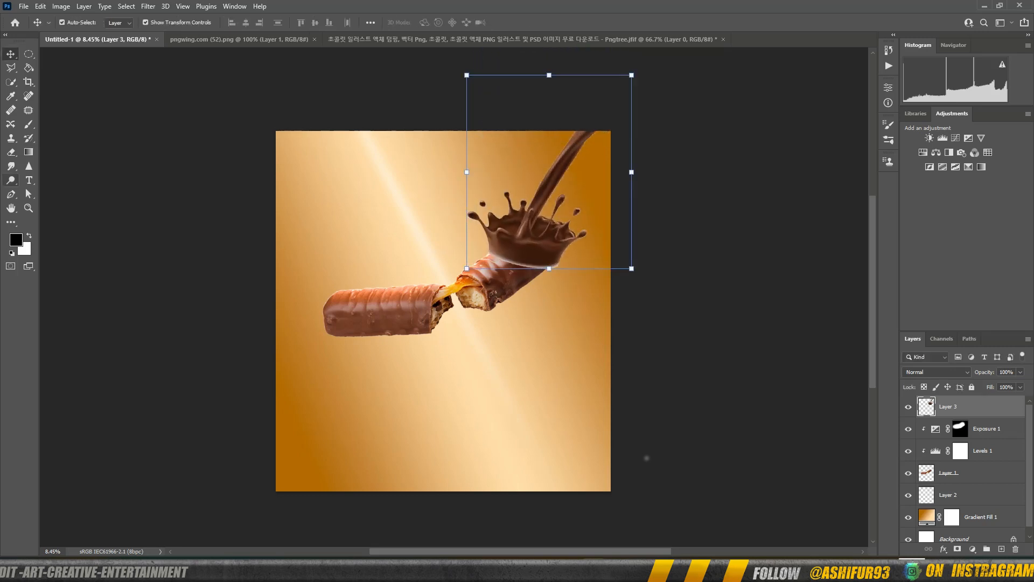
- Add a mask to the splash layer and paint black along the splash's base to blend it into the right bar half
key(b)
click(957, 549)
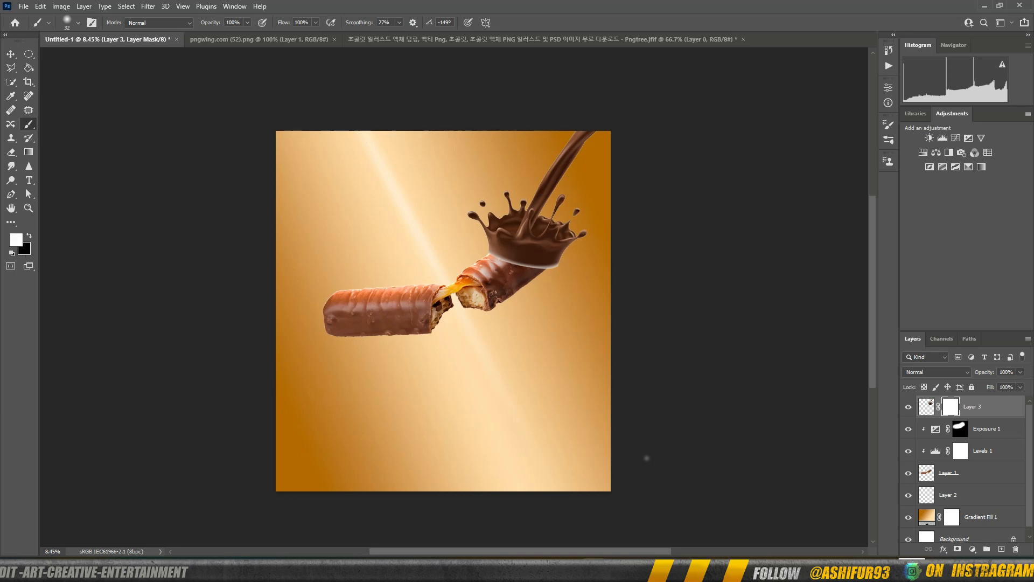
right_click(466, 222)
key(Escape)
key(x)
drag(497, 257, 534, 260)
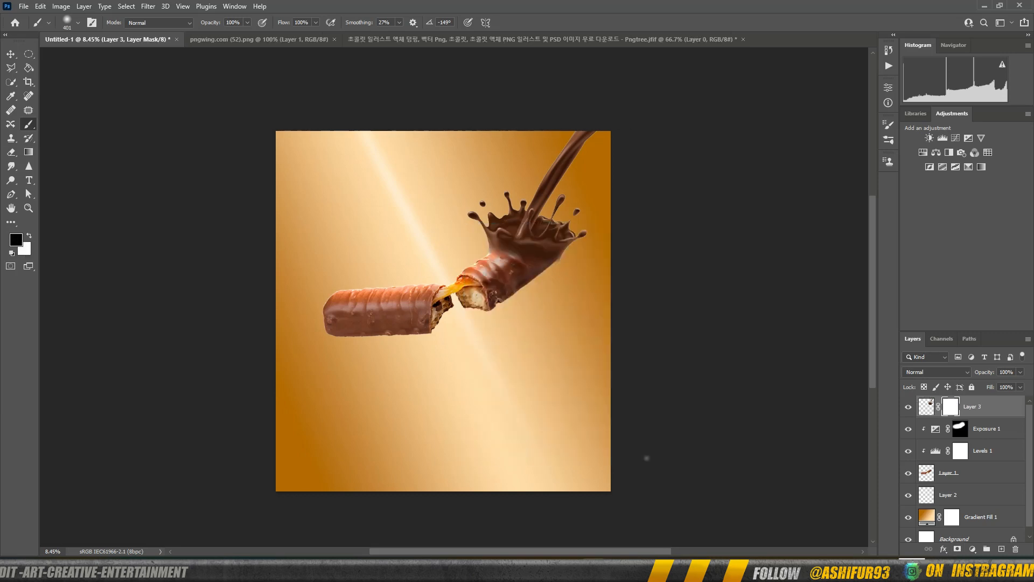
- Warp the splash on the right bar half, pulling its lower corners inward to match the bar's width
key(v)
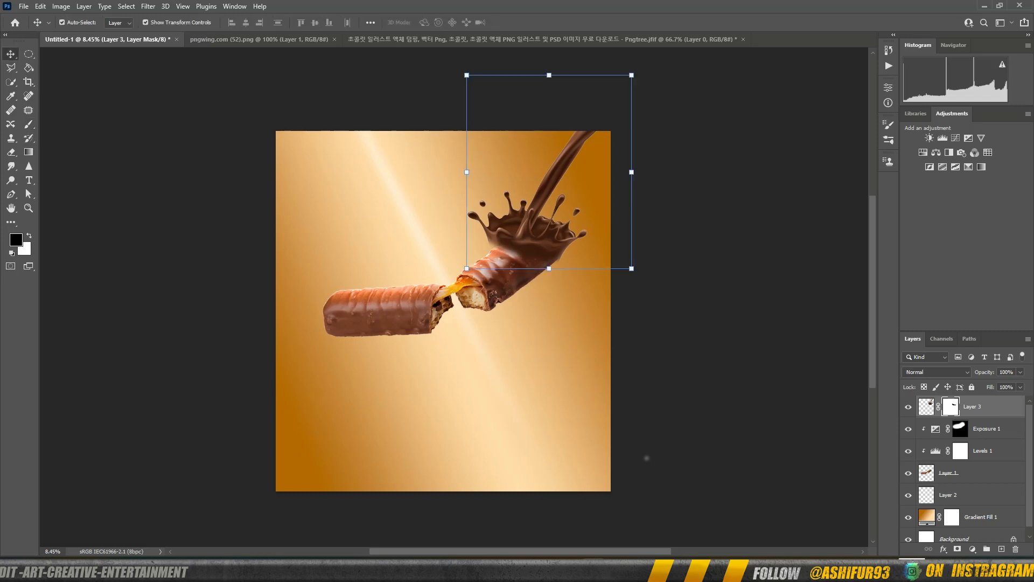
click(41, 6)
mouse_move(60, 252)
click(232, 325)
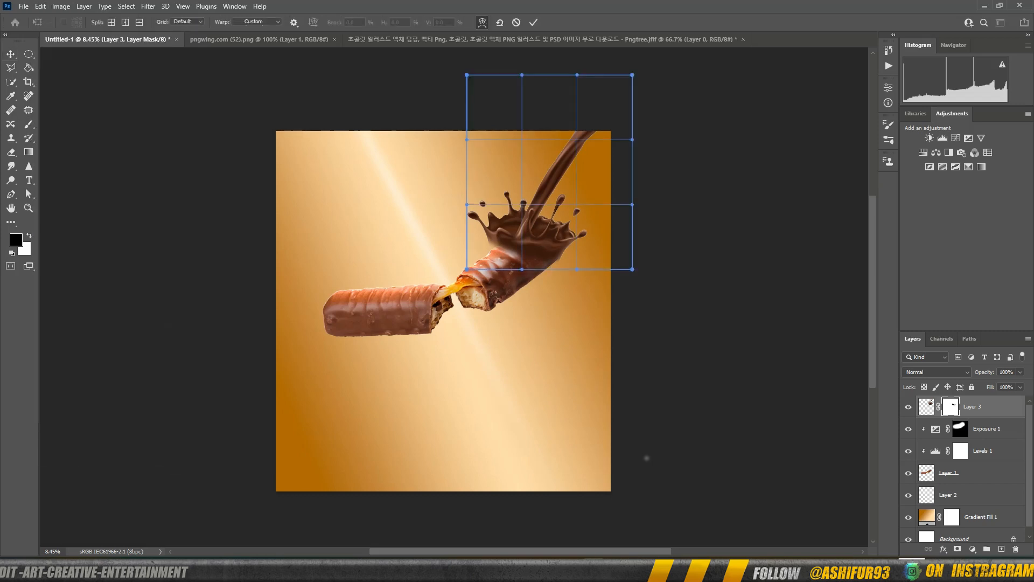
drag(632, 269, 592, 272)
drag(466, 269, 485, 269)
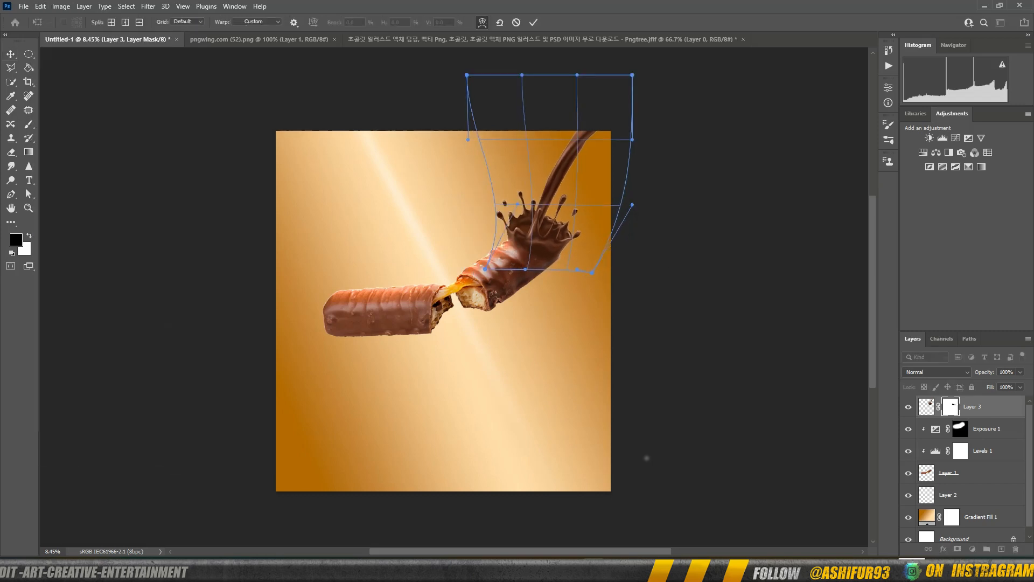
drag(574, 257, 570, 257)
drag(524, 231, 517, 217)
drag(588, 272, 594, 249)
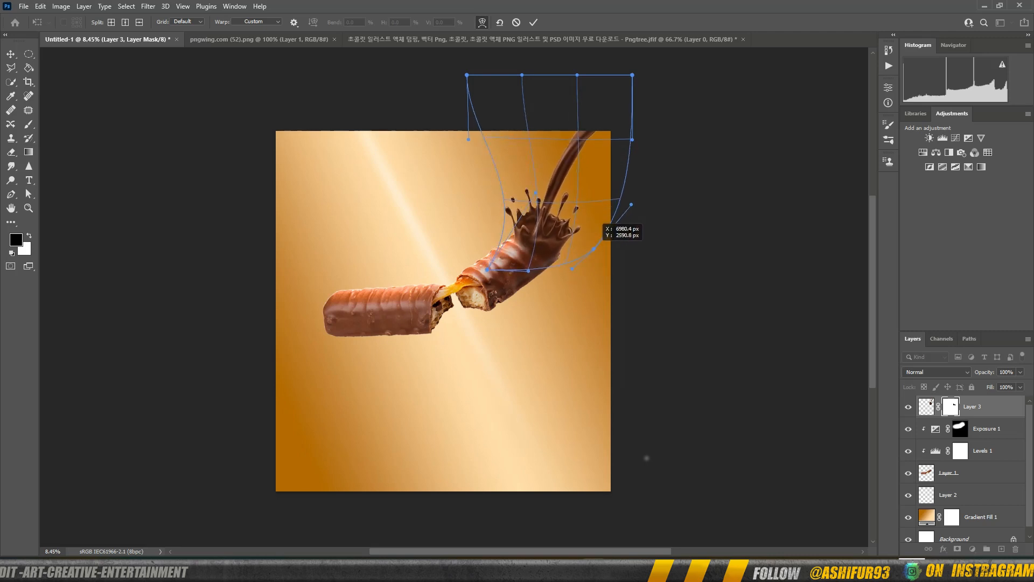
key(Return)
- Start a second warp on the right splash, moving its lower-left corner inward and its lower-right corner outward
key(z)
drag(516, 231, 572, 237)
key(v)
click(41, 6)
mouse_move(57, 252)
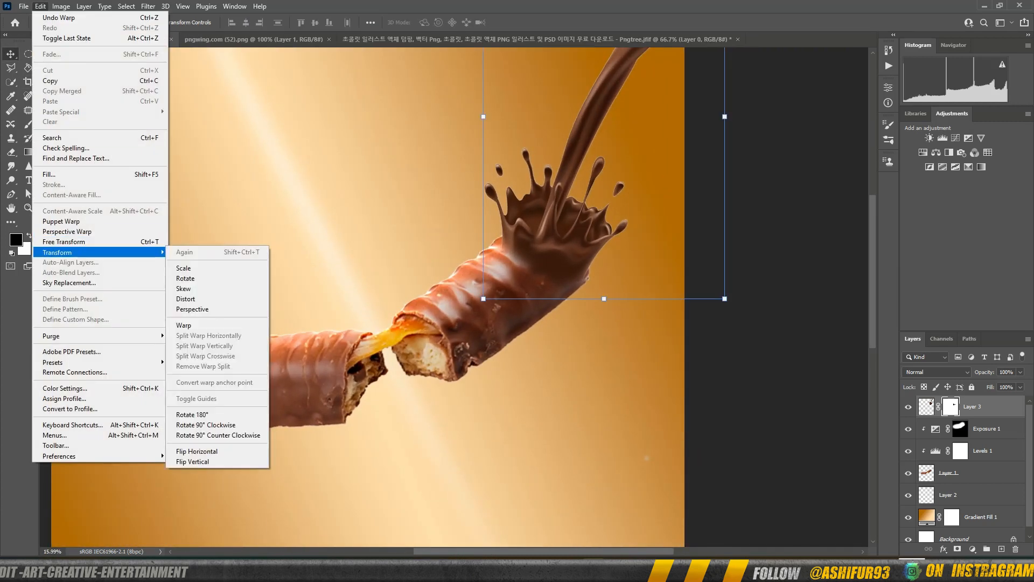
click(184, 325)
drag(483, 299, 505, 275)
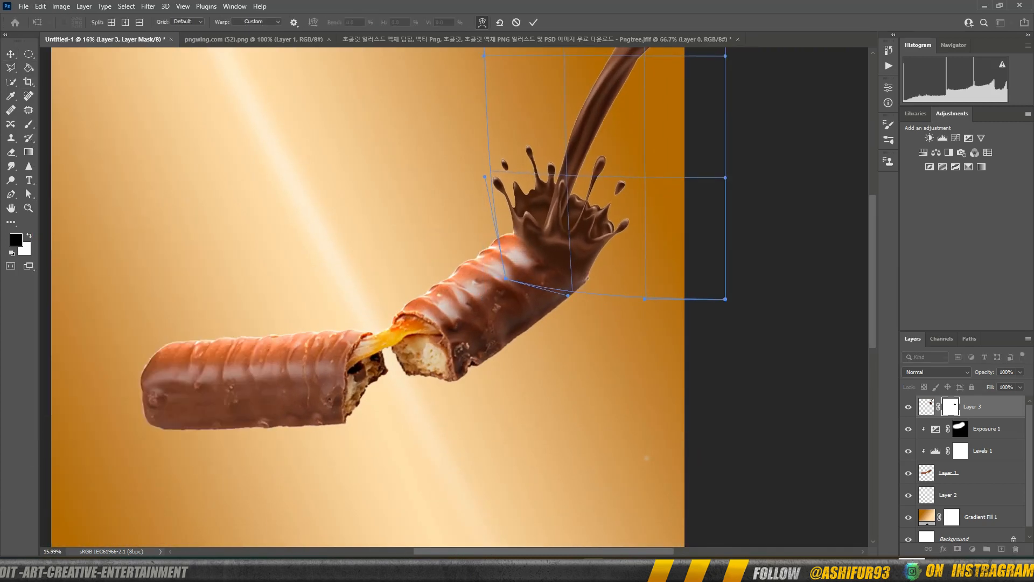
drag(550, 242, 550, 233)
drag(725, 300, 790, 289)
drag(572, 237, 576, 251)
- Add vertical warp splits near the right splash's base, fine-tune its fit to the bar and apply the warp
alt+click(556, 289)
drag(557, 290, 592, 292)
alt+click(602, 289)
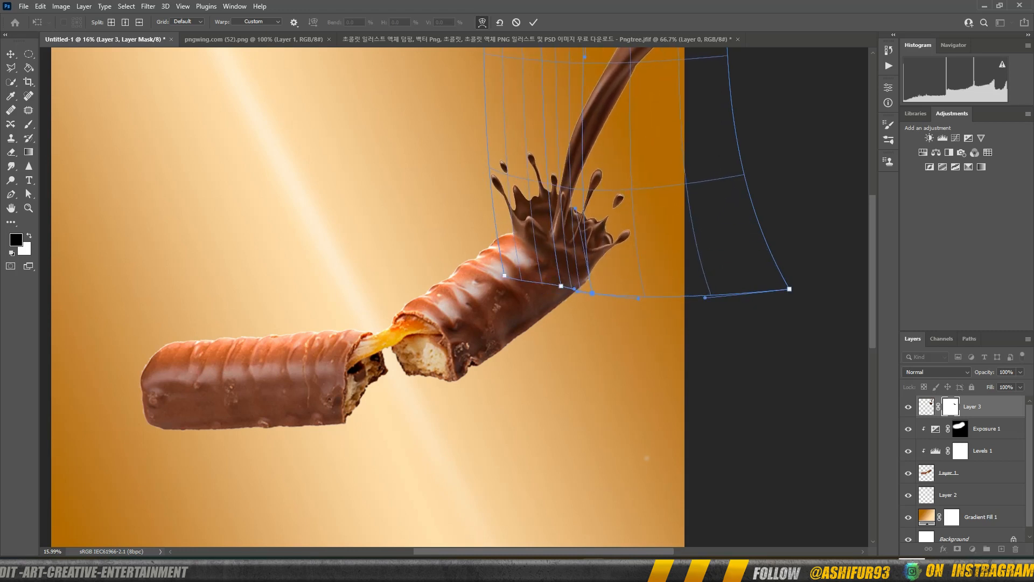
drag(534, 266, 529, 263)
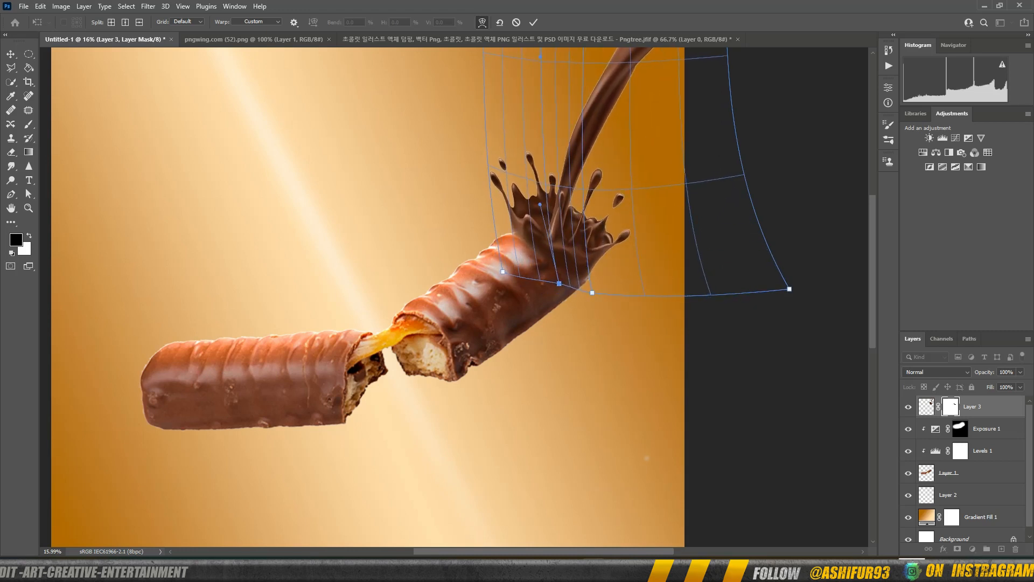
key(Return)
- Try colorizing the chocolate splash with a clipped Hue/Saturation adjustment, and delete the adjustment layer
drag(556, 276, 423, 276)
key(space)
click(923, 152)
click(815, 216)
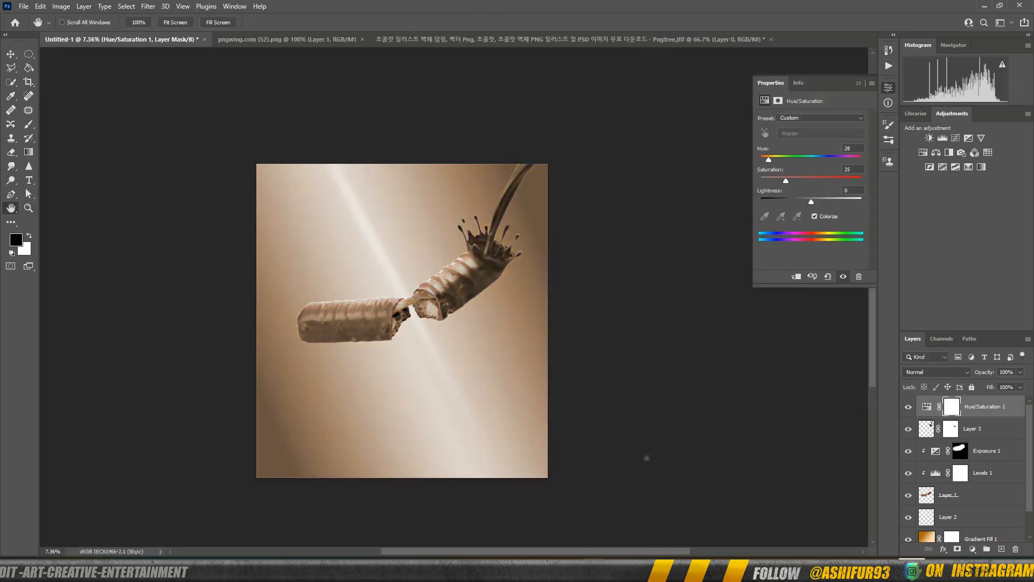
click(796, 276)
drag(770, 160, 761, 160)
mouse_move(812, 202)
mouse_down()
mouse_move(823, 202)
mouse_move(807, 202)
mouse_up()
click(859, 83)
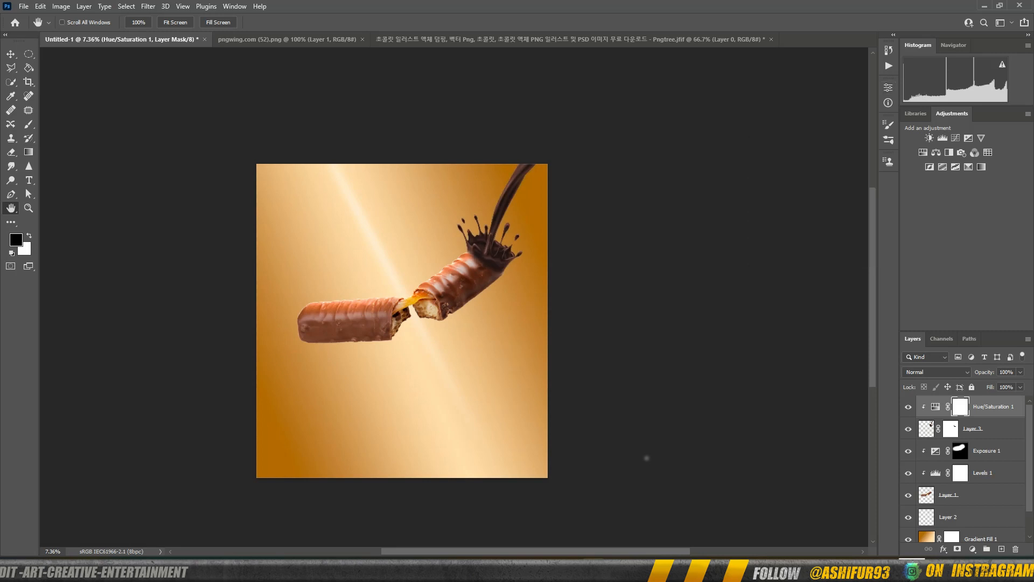
drag(988, 407, 1016, 549)
- Clip a Color Balance adjustment to the splash and set its midtones to -15 Magenta–Green and -15 Yellow–Blue
click(936, 152)
drag(797, 178, 790, 179)
click(796, 277)
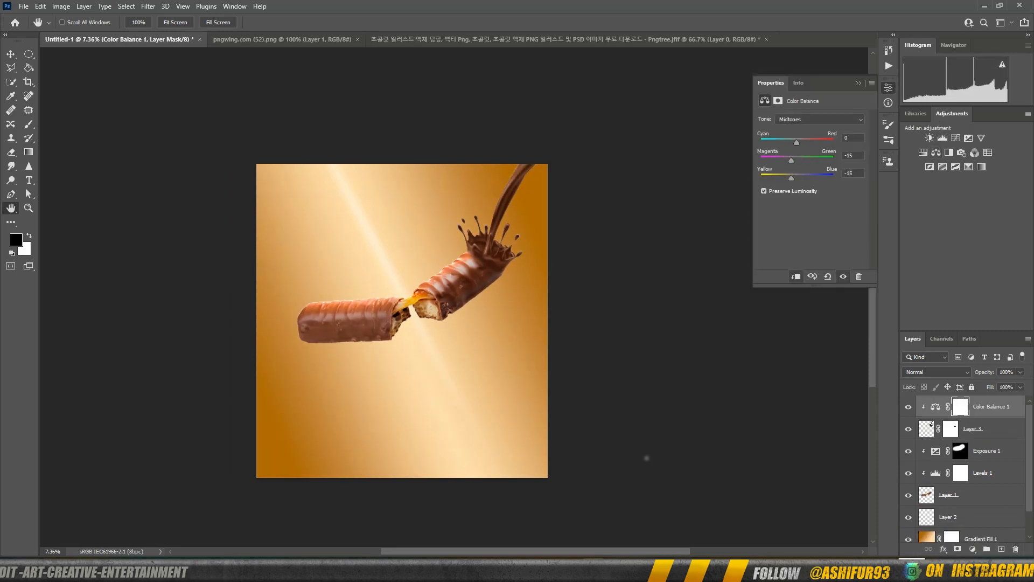
drag(801, 143, 795, 143)
- Set the Color Balance highlights to -9 Magenta–Green and -57 Yellow–Blue
click(820, 120)
click(797, 144)
mouse_move(796, 178)
mouse_down()
mouse_move(776, 179)
mouse_move(793, 161)
mouse_up()
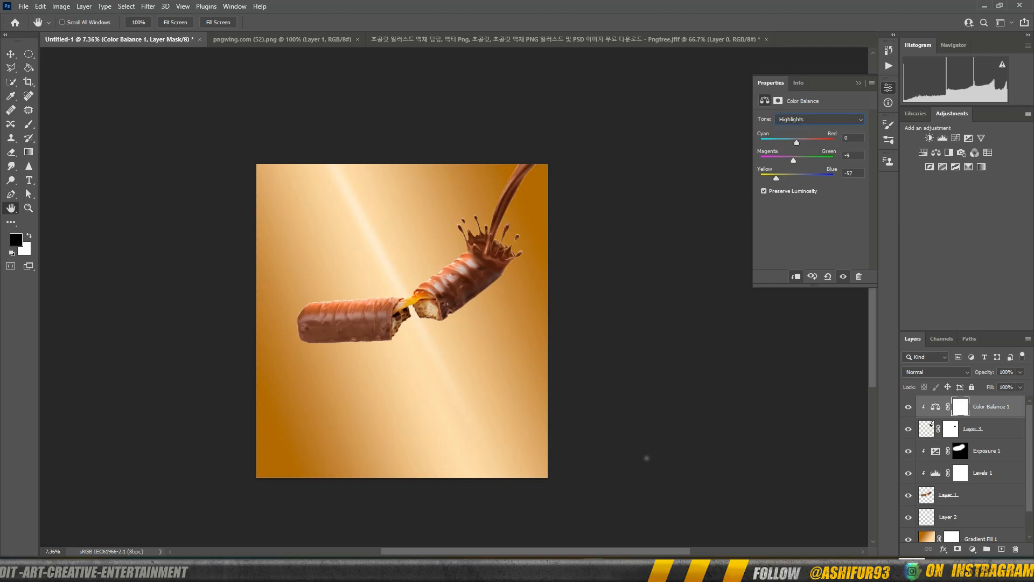
click(858, 83)
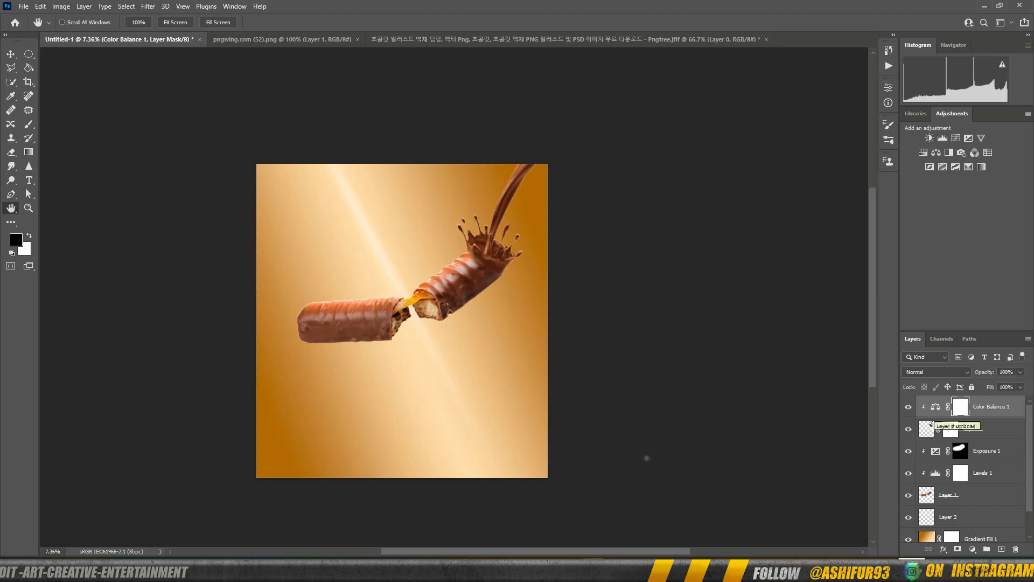
- Merge the Color Balance adjustment with the chocolate splash layer
shift+click(990, 429)
right_click(996, 429)
click(948, 426)
- Duplicate the merged splash layer and move the copy over the outer end of the left bar half
click(11, 54)
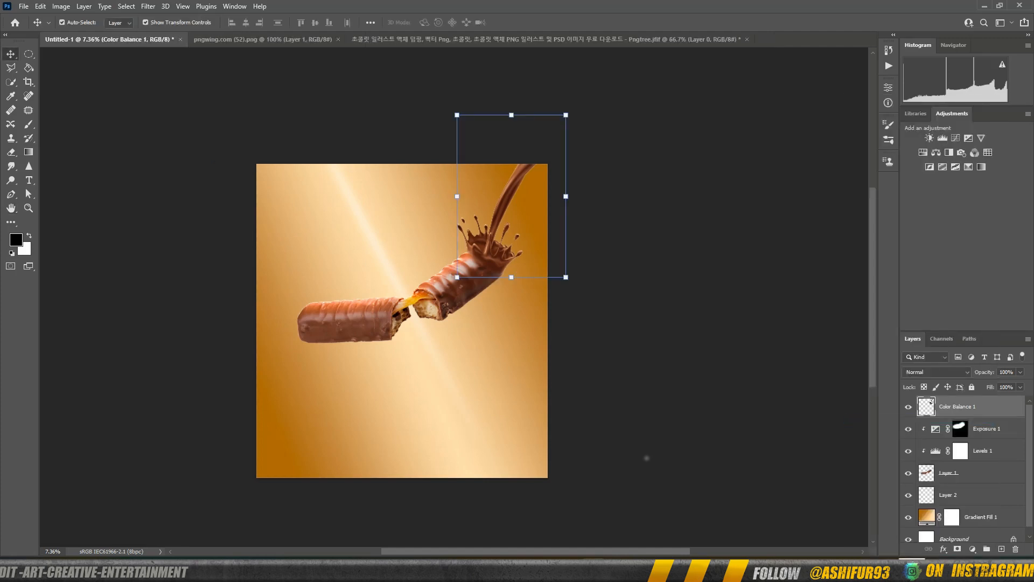
key(ctrl+j)
drag(488, 243, 311, 294)
- Flip the splash copy horizontally and reposition it at the outer end of the left bar half
click(40, 6)
mouse_move(65, 251)
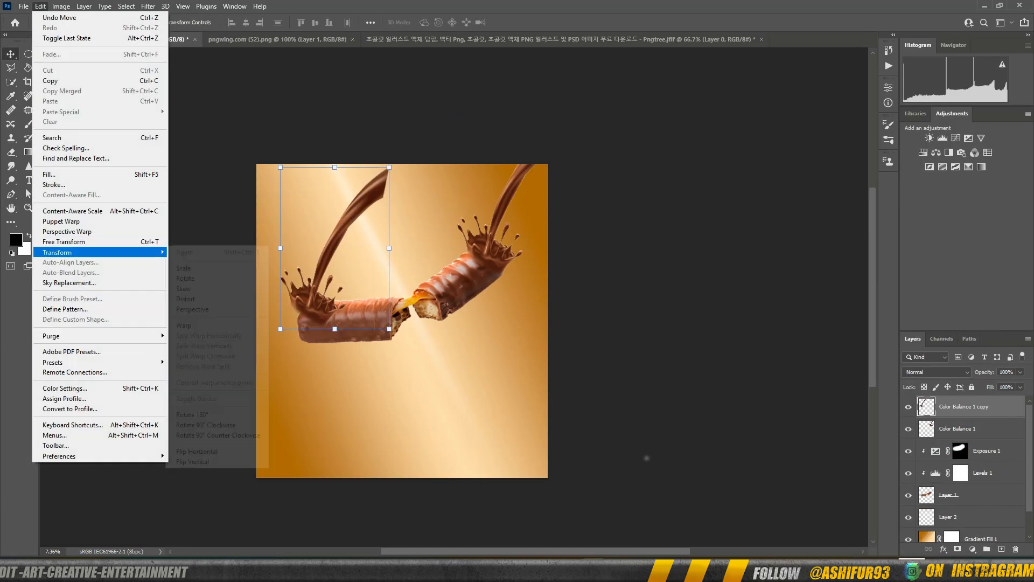
click(201, 451)
drag(365, 314, 339, 313)
key(ctrl+z)
click(325, 242)
drag(337, 240, 288, 244)
- Warp the splash copy so its base narrows and follows the outer end of the left bar half
key(z)
drag(339, 320, 431, 320)
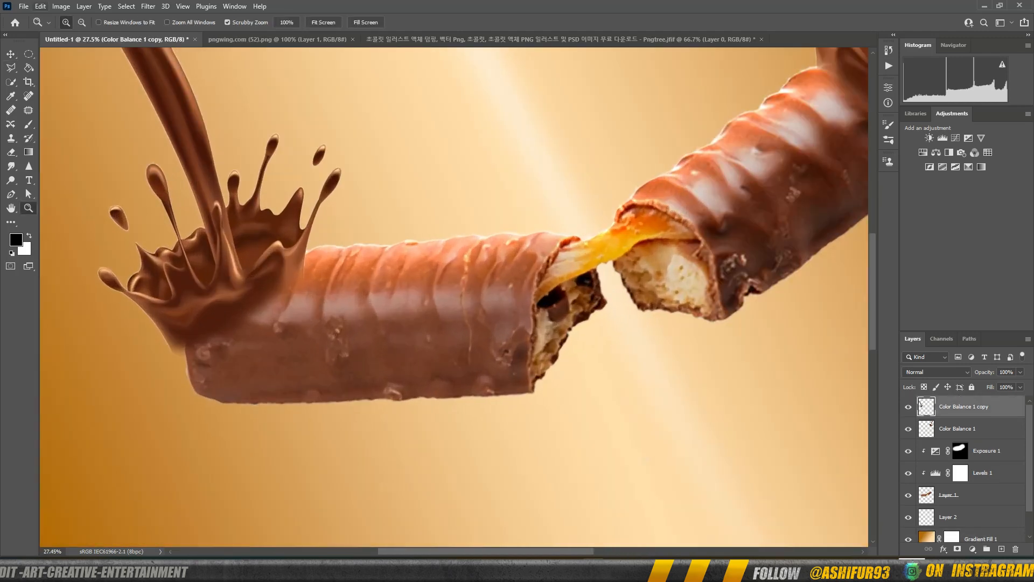
click(40, 7)
mouse_move(64, 252)
click(200, 324)
drag(210, 366, 263, 351)
drag(347, 366, 338, 351)
drag(201, 348, 281, 432)
drag(331, 344, 329, 358)
key(Return)
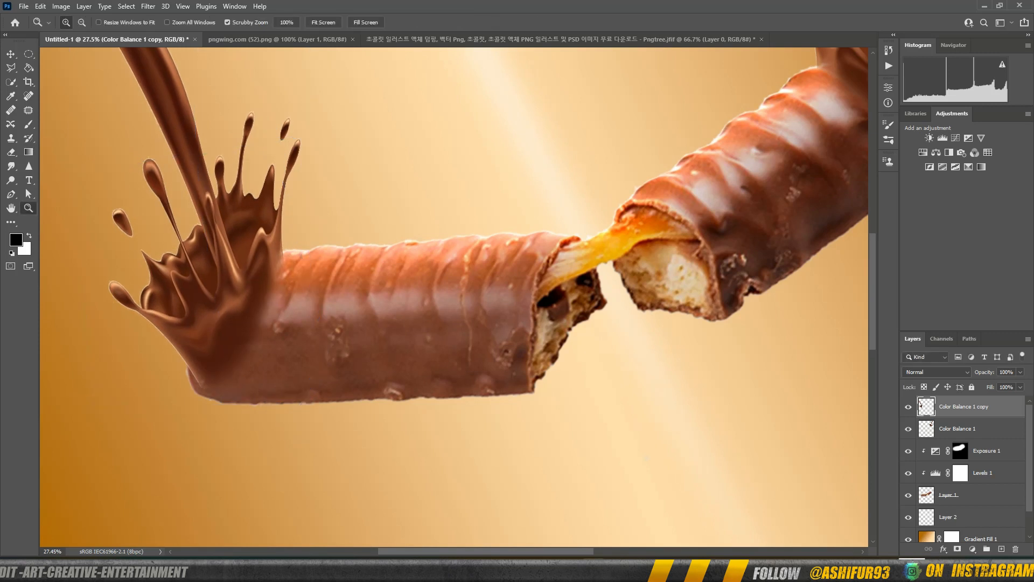
- Add a mask to the splash copy and paint black along its base to blend it into the left bar half
click(957, 549)
key(b)
drag(209, 379, 156, 337)
drag(289, 265, 292, 224)
drag(243, 333, 215, 353)
- Warp the splash copy again with two vertical splits, lowering the base's outer part and raising its inner part
click(41, 6)
mouse_move(59, 252)
click(189, 322)
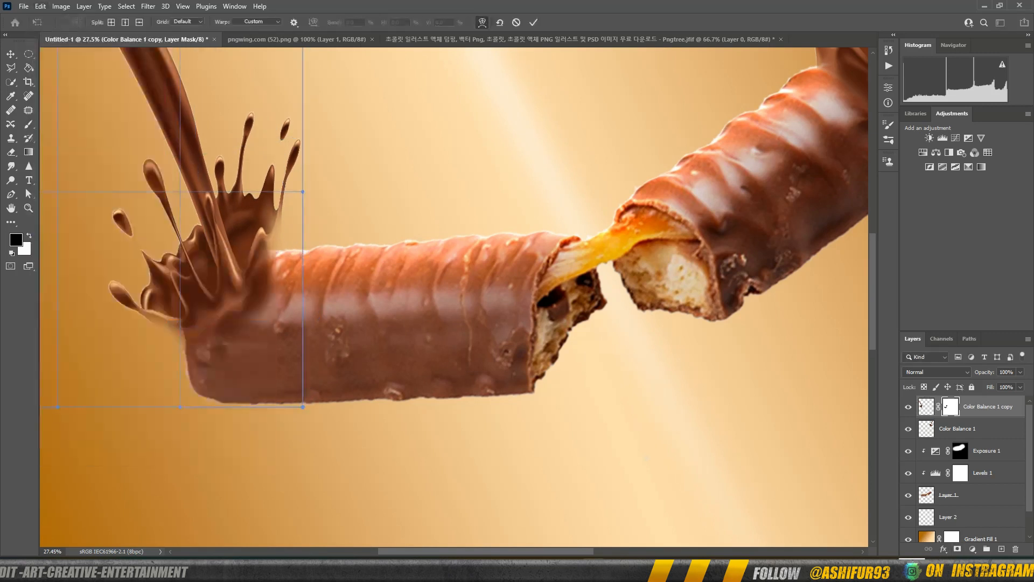
alt+click(225, 407)
alt+click(182, 411)
drag(225, 407, 189, 449)
drag(231, 413, 237, 388)
mouse_move(189, 449)
mouse_down()
mouse_move(201, 457)
mouse_move(189, 466)
mouse_move(192, 446)
mouse_up()
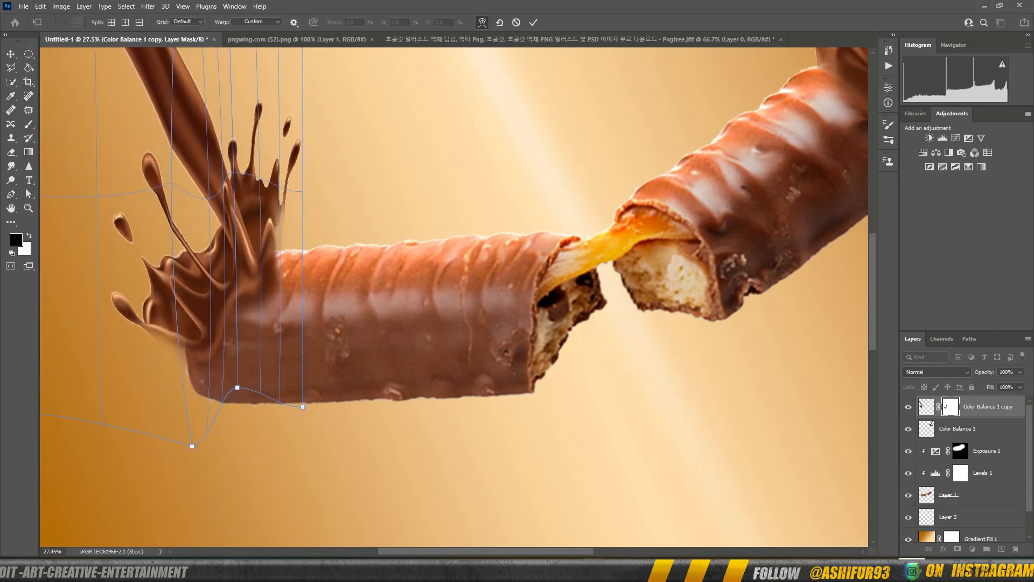
key(Return)
- Paint white on the splash copy's mask to restore its lower outer edge against the left bar half
key(b)
key(x)
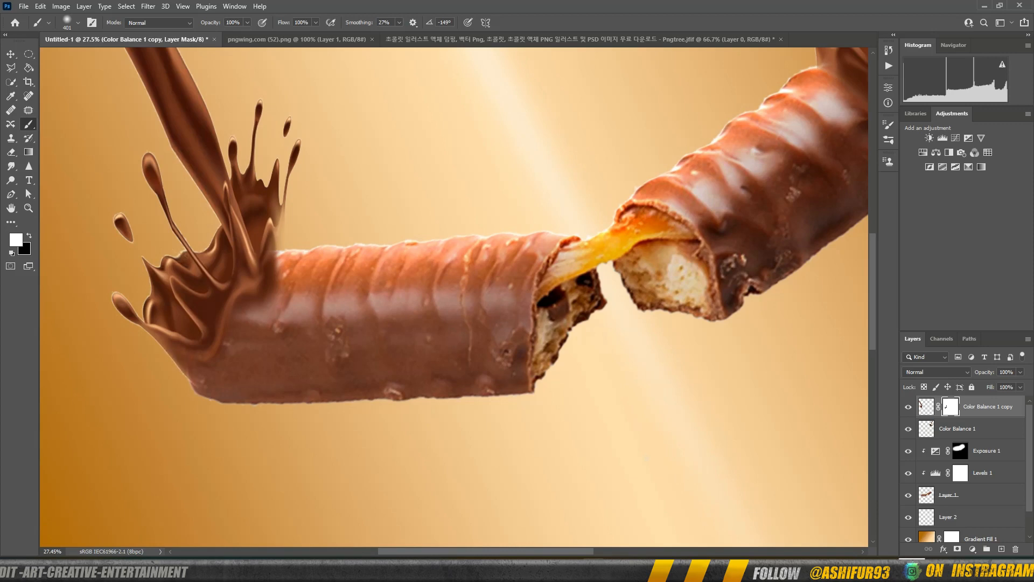
key(ctrl+space)
mouse_move(317, 259)
mouse_down()
mouse_move(232, 259)
mouse_move(336, 259)
mouse_move(308, 315)
mouse_move(226, 242)
mouse_move(250, 242)
mouse_up()
key(ctrl+space)
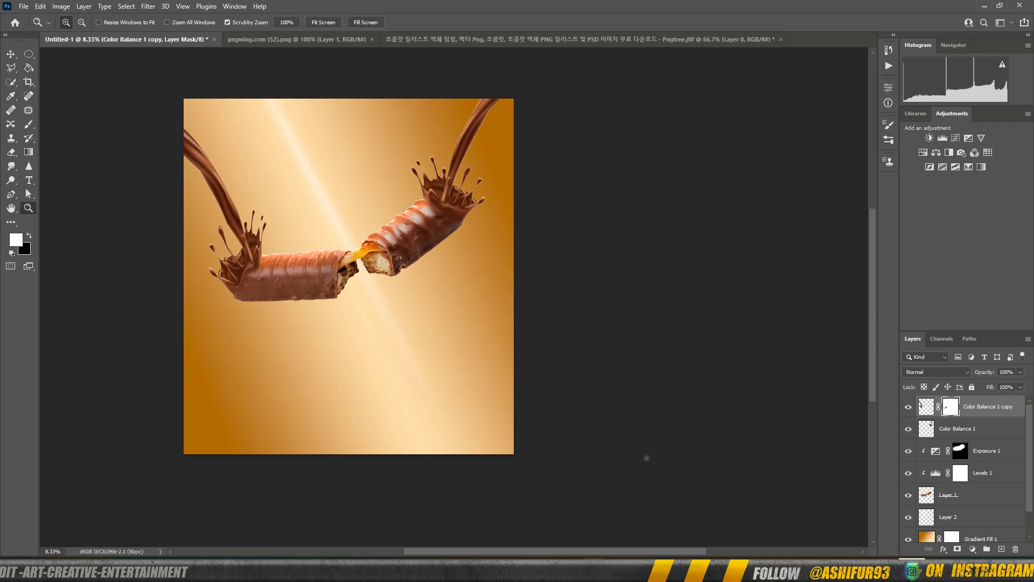
- Close the chocolate splash source document without saving and open pngwing.com (53).png
click(781, 39)
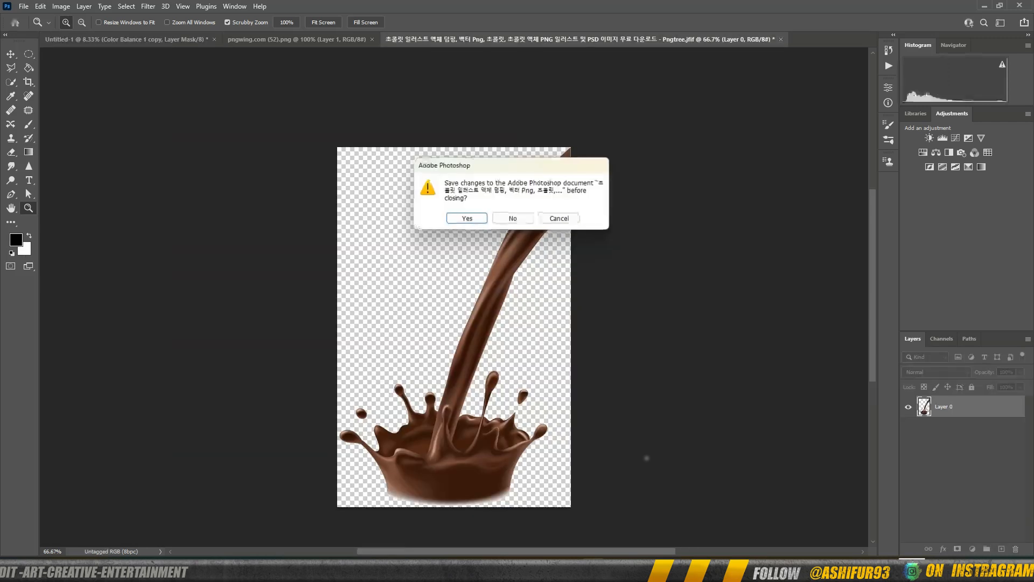
click(513, 218)
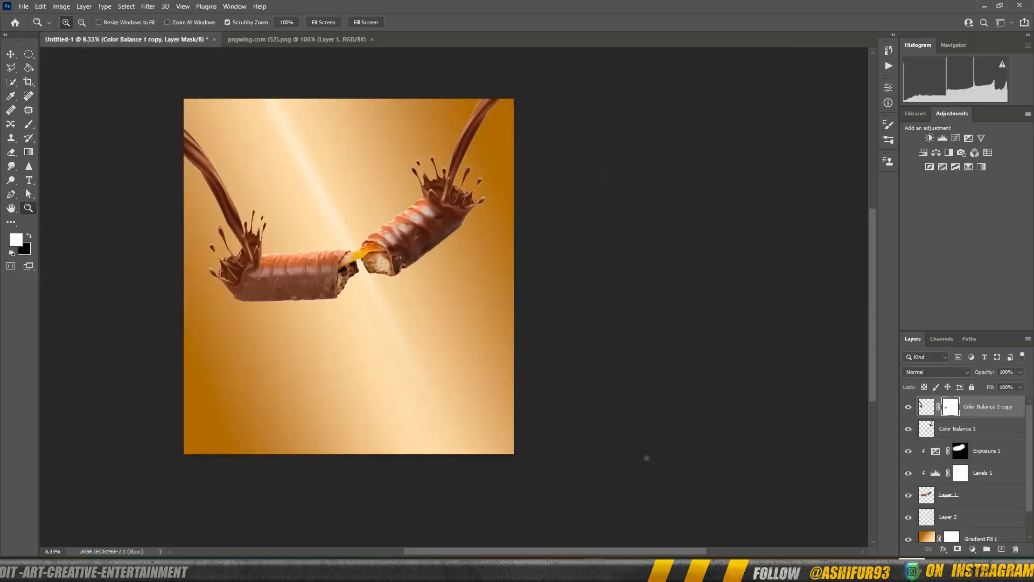
click(23, 7)
click(36, 27)
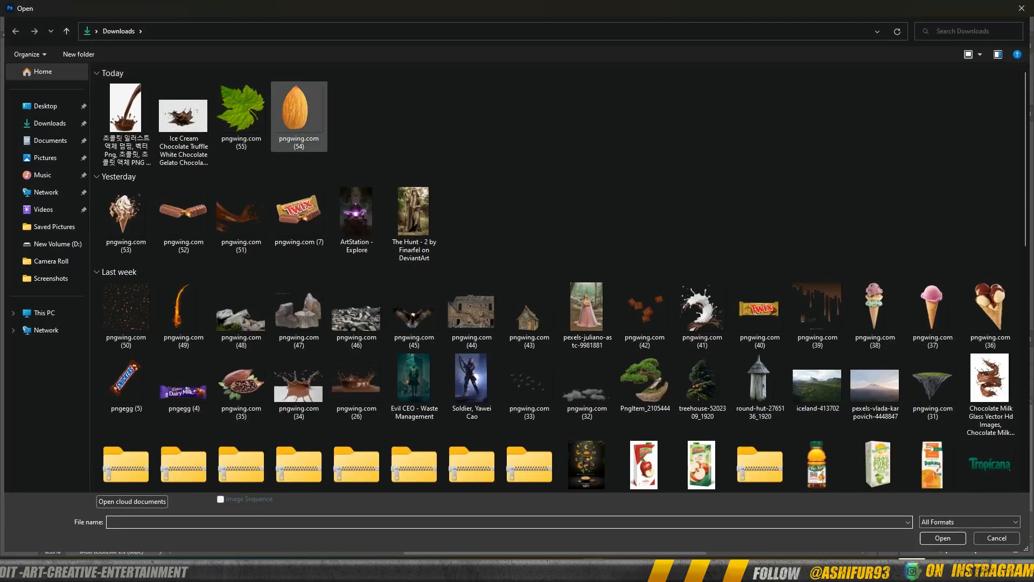
click(126, 220)
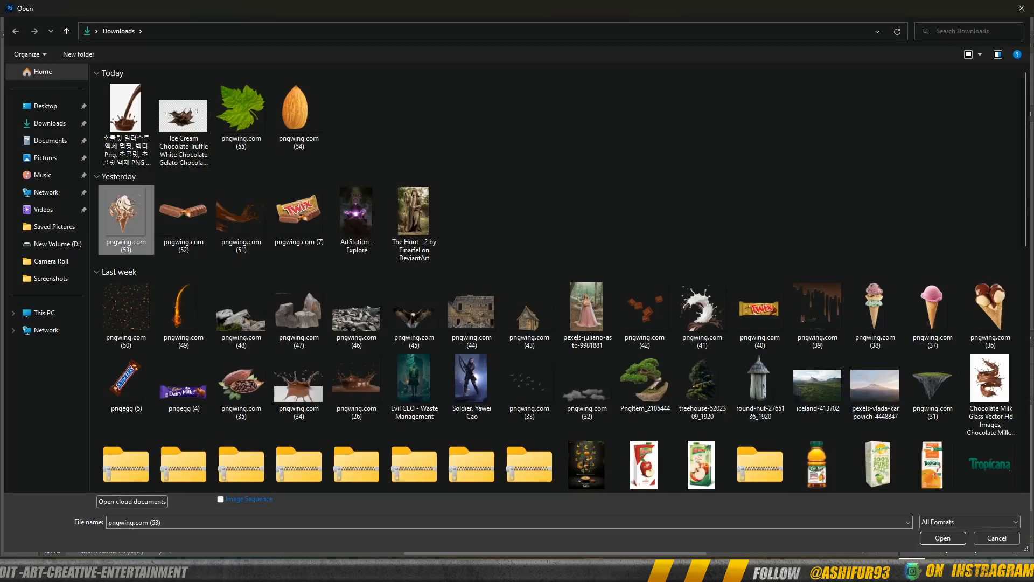
click(943, 538)
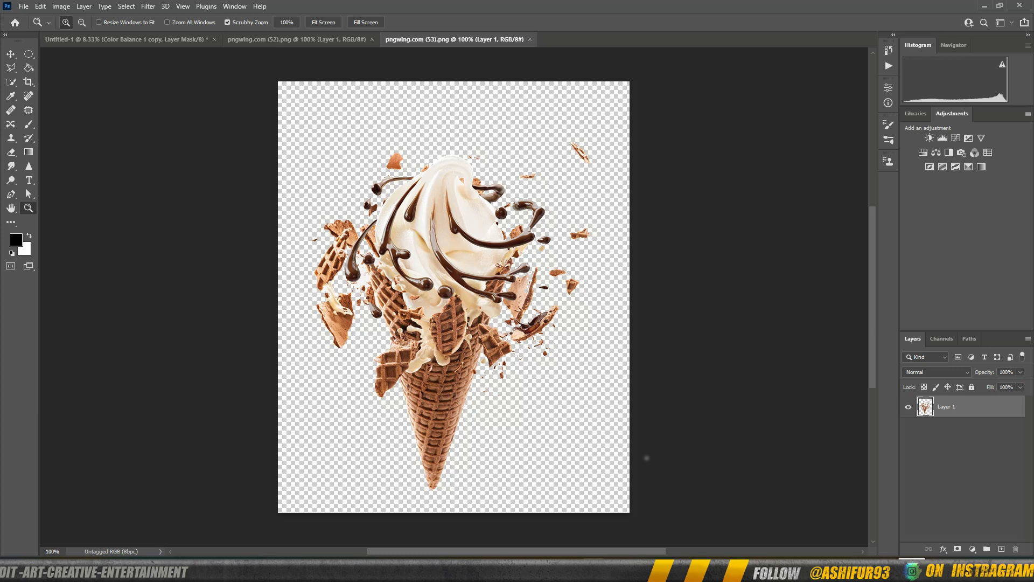
- Select the loose fragments right of the ice cream with an elliptical marquee and bring them into the Untitled-1 composite
click(29, 54)
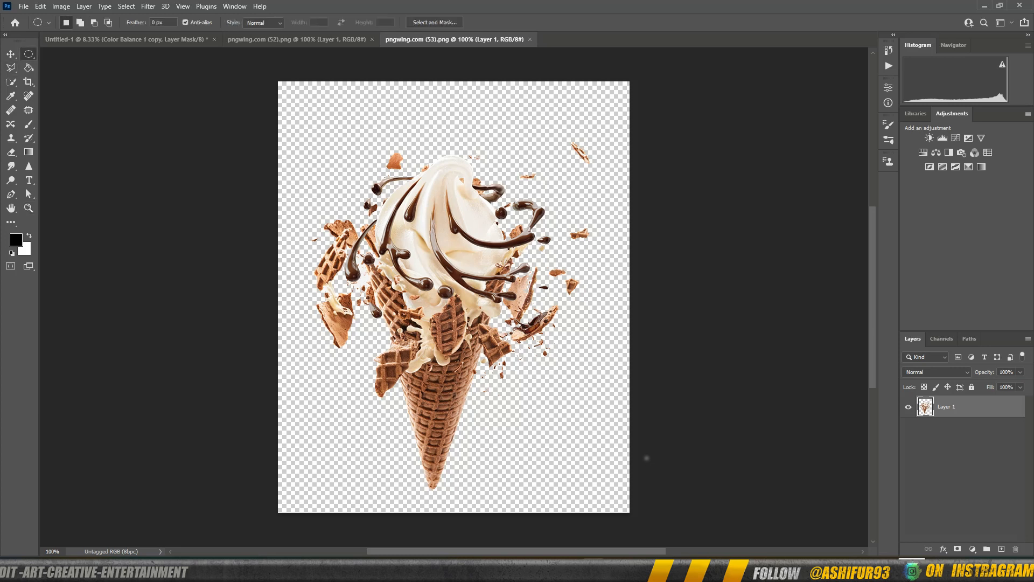
drag(566, 132, 464, 358)
drag(529, 267, 576, 258)
key(v)
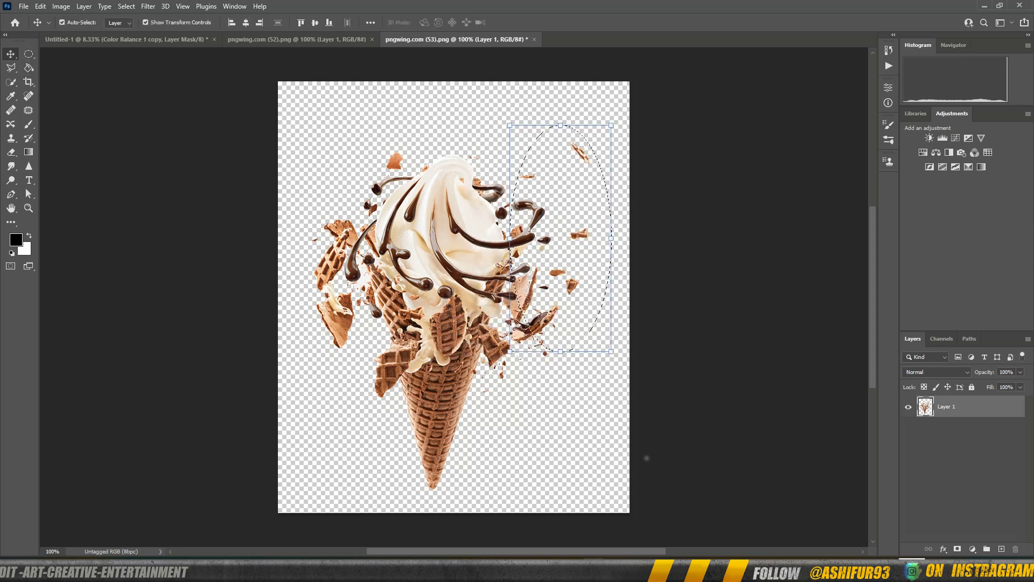
drag(549, 213, 420, 268)
drag(393, 276, 390, 271)
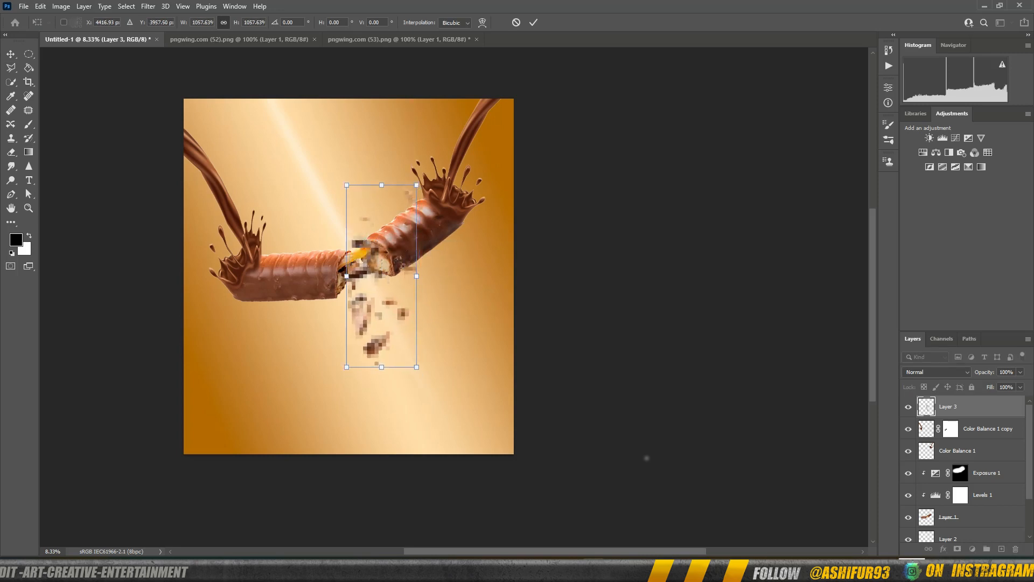
- Rotate the enlarged fragments about 43° counter-clockwise across the break between the two bar halves
drag(426, 175, 334, 170)
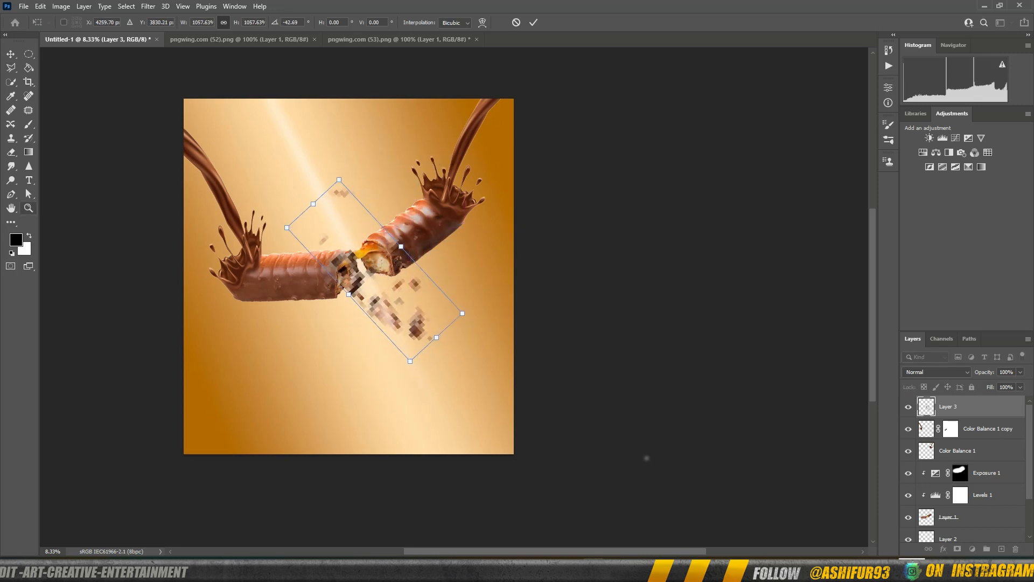
key(Return)
key(space)
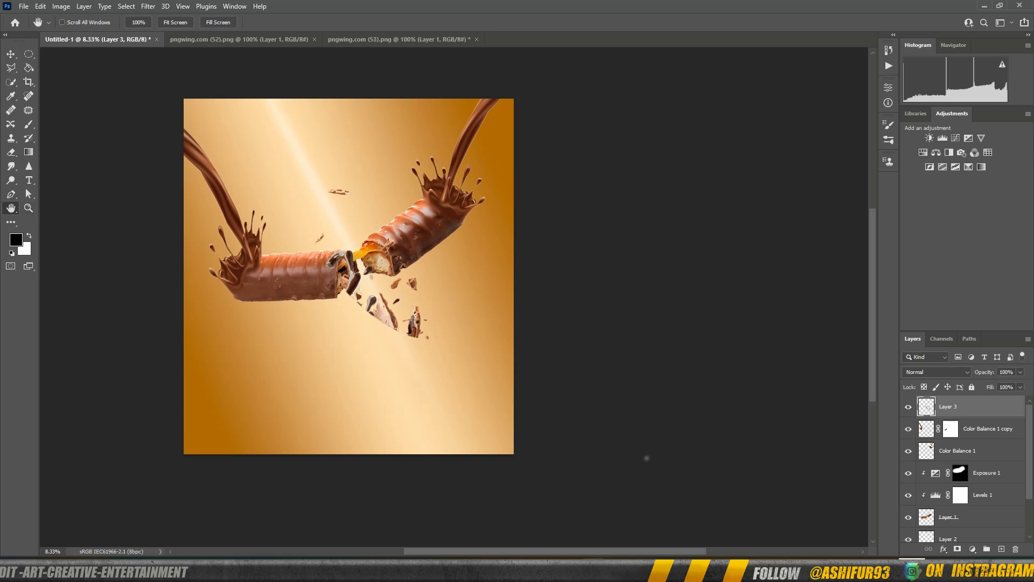
- Distort the fragments by pulling their lower-left corner outward and lowering their upper edge, gathering the pieces beneath the break
click(41, 6)
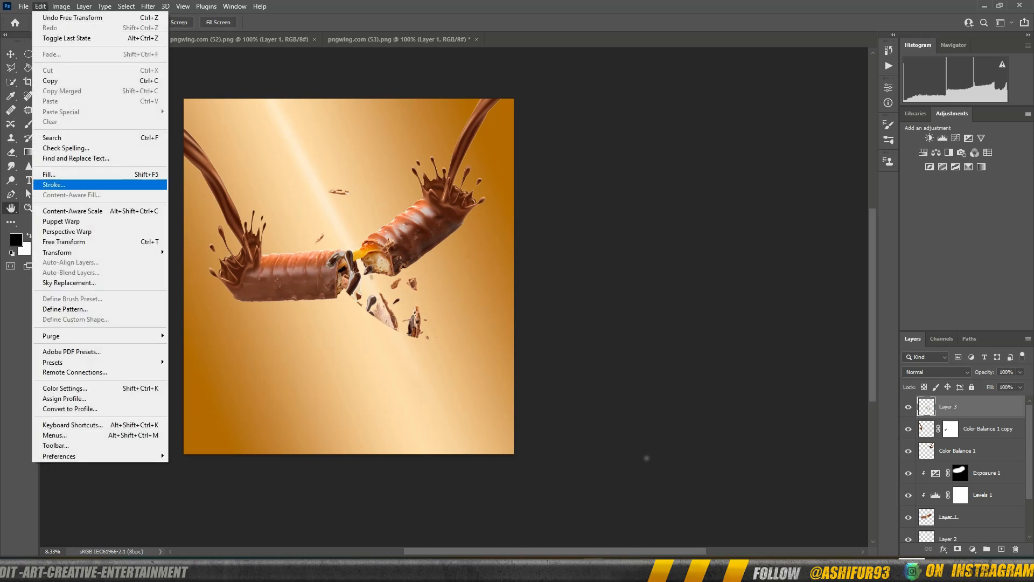
mouse_move(86, 252)
click(185, 298)
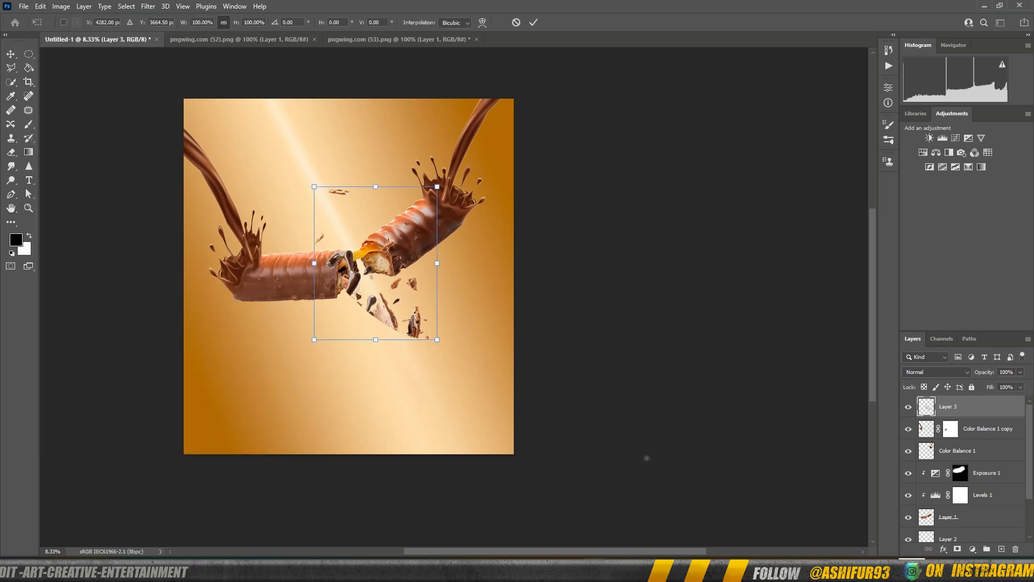
drag(314, 340, 240, 386)
drag(437, 263, 424, 238)
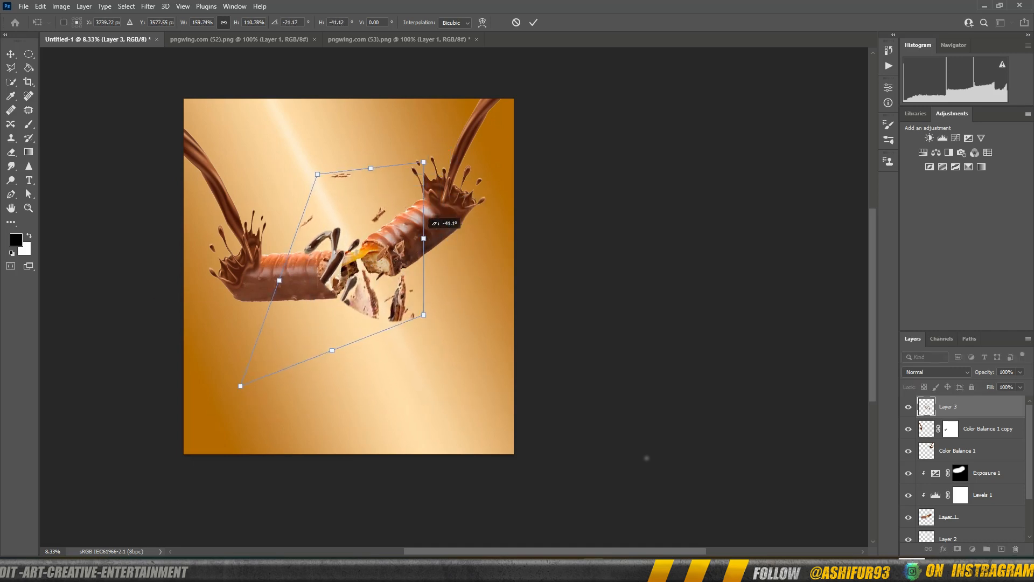
drag(370, 167, 374, 220)
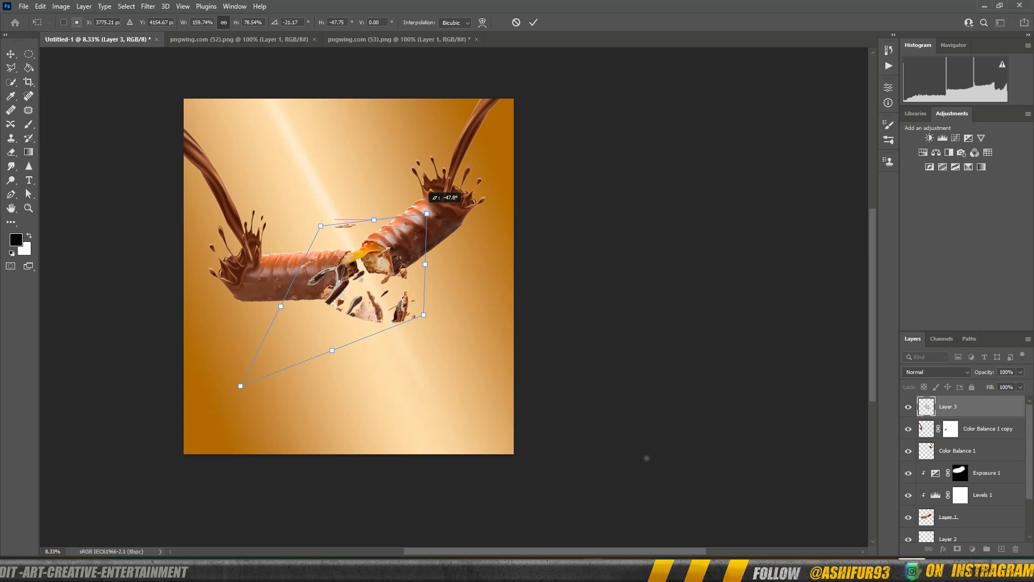
key(Return)
key(h)
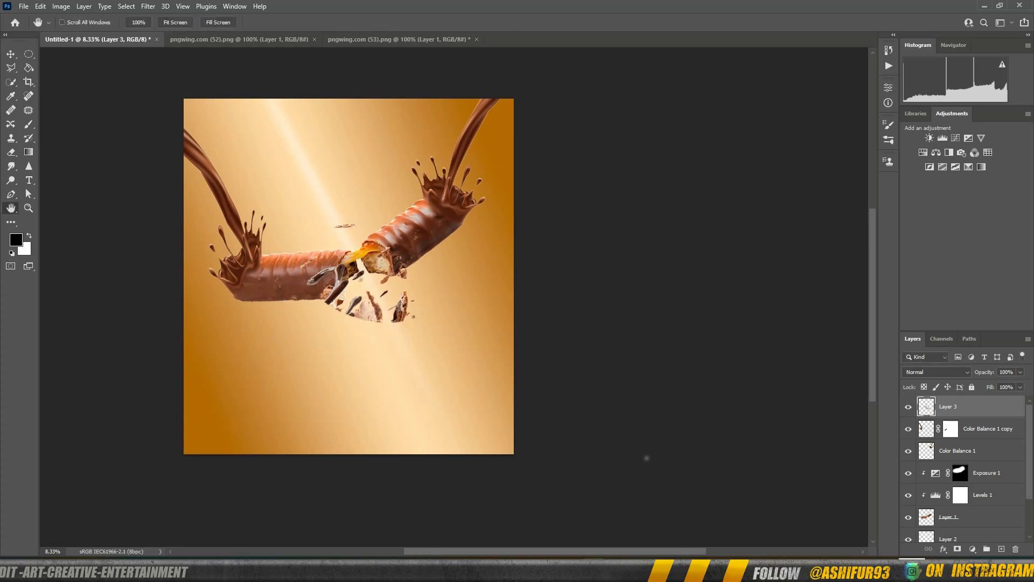
- Add a mask to the fragments layer and paint black with a harder brush to hide the larger pieces around the break
click(957, 550)
click(29, 125)
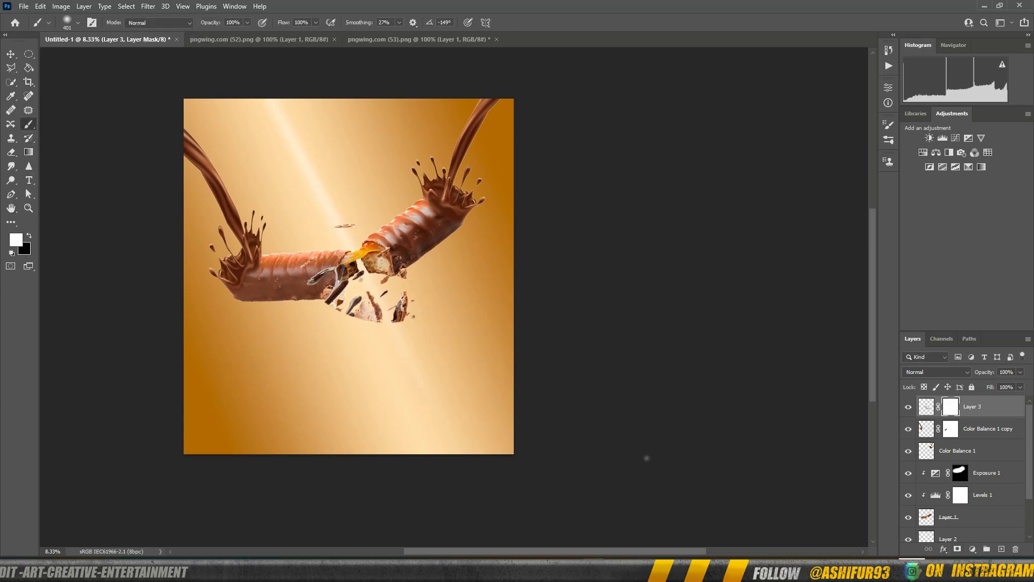
right_click(315, 168)
drag(370, 221, 435, 221)
key(Return)
key(x)
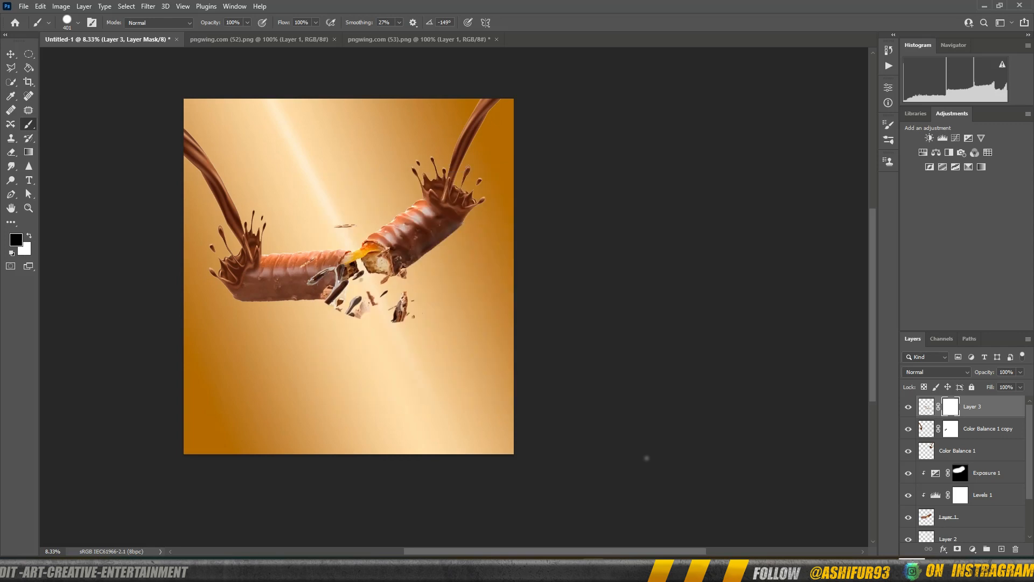
mouse_move(363, 314)
mouse_down()
mouse_move(351, 308)
mouse_move(400, 315)
mouse_move(402, 306)
mouse_up()
drag(333, 289, 342, 283)
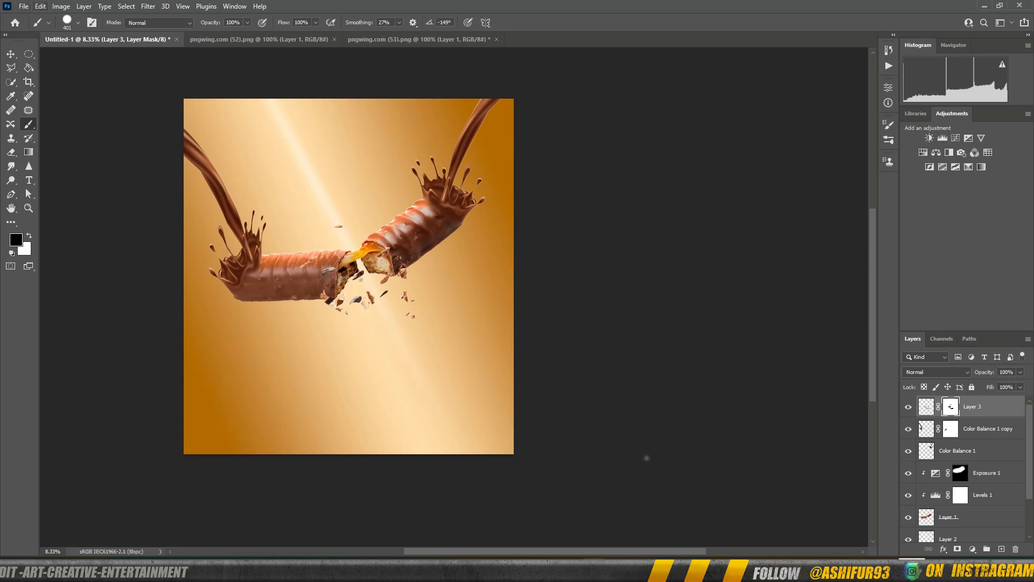
- Open pngwing.com (40).png and bring the Twix wrapper into the Untitled-1 composite
click(23, 6)
click(33, 29)
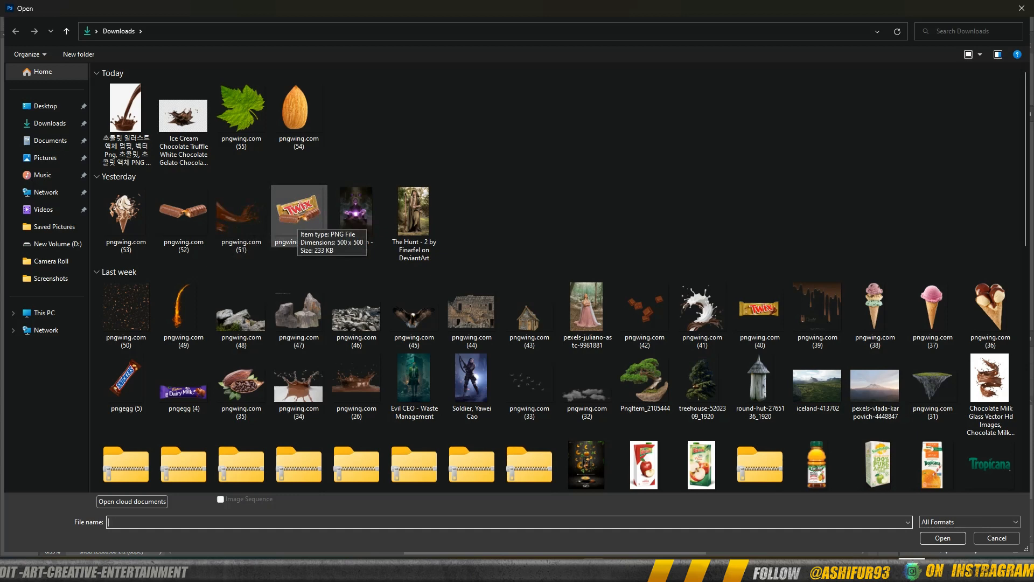
click(761, 315)
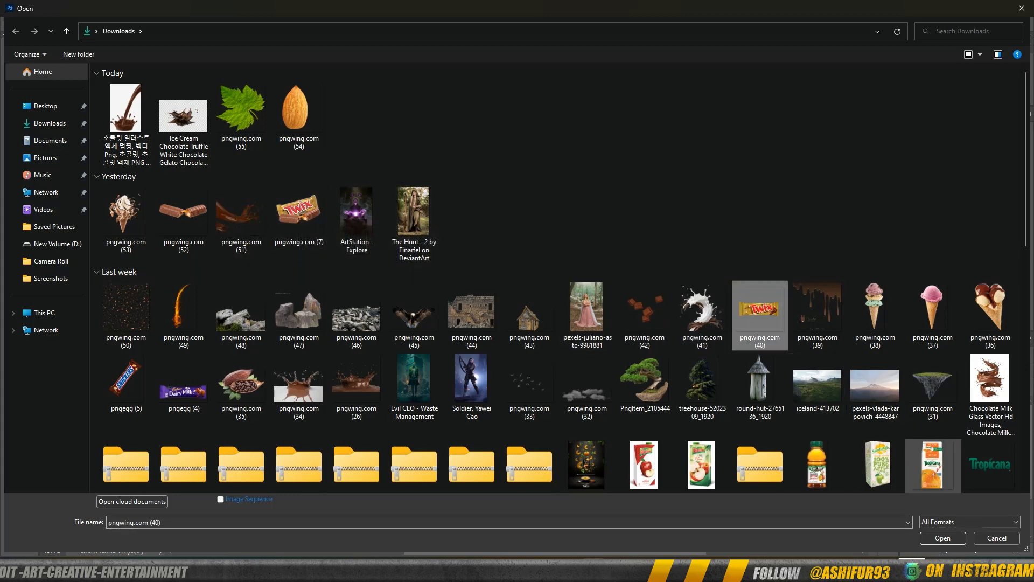
click(943, 538)
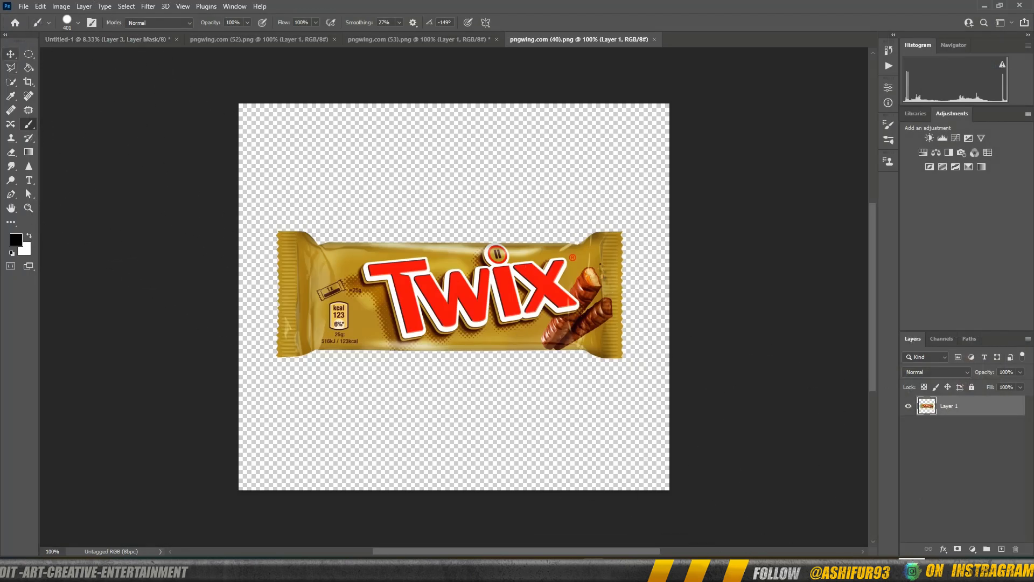
click(11, 54)
drag(369, 285, 496, 328)
drag(446, 300, 409, 299)
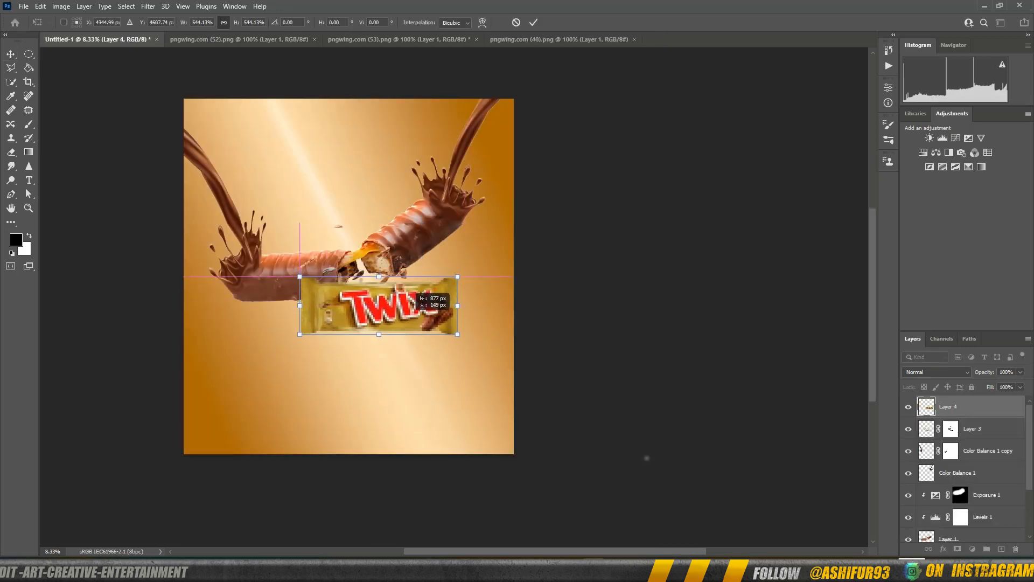
- Tilt the Twix wrapper counter-clockwise and place it over the lower side of the break in the bar
drag(458, 277, 476, 350)
mouse_move(387, 279)
mouse_down()
mouse_move(384, 293)
mouse_move(392, 253)
mouse_move(391, 296)
mouse_move(380, 298)
mouse_up()
drag(468, 340, 409, 246)
key(Return)
- Move the Twix wrapper down so it sits below the broken bar and its falling fragments
key(z)
drag(351, 289, 301, 288)
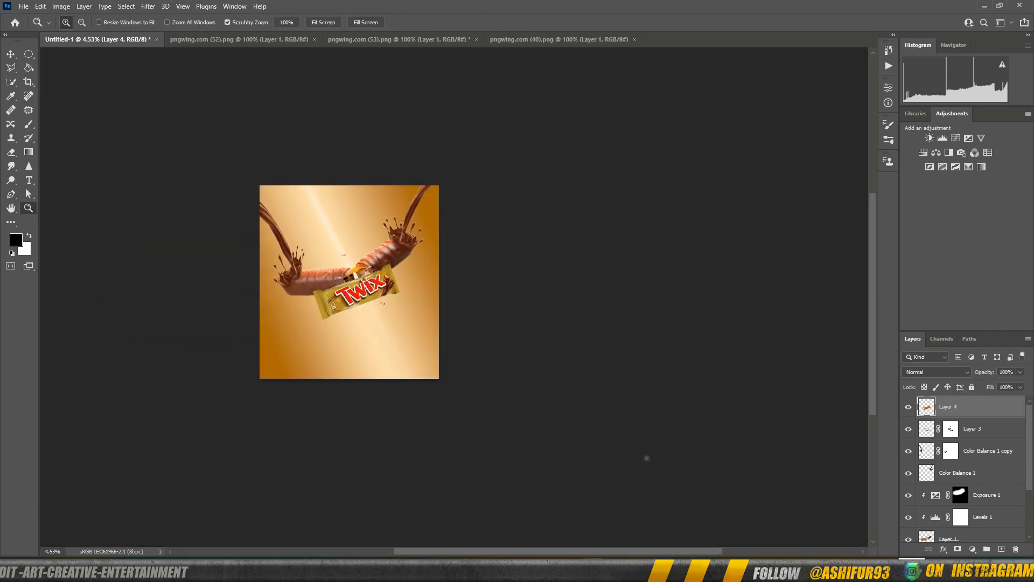
drag(387, 277, 455, 277)
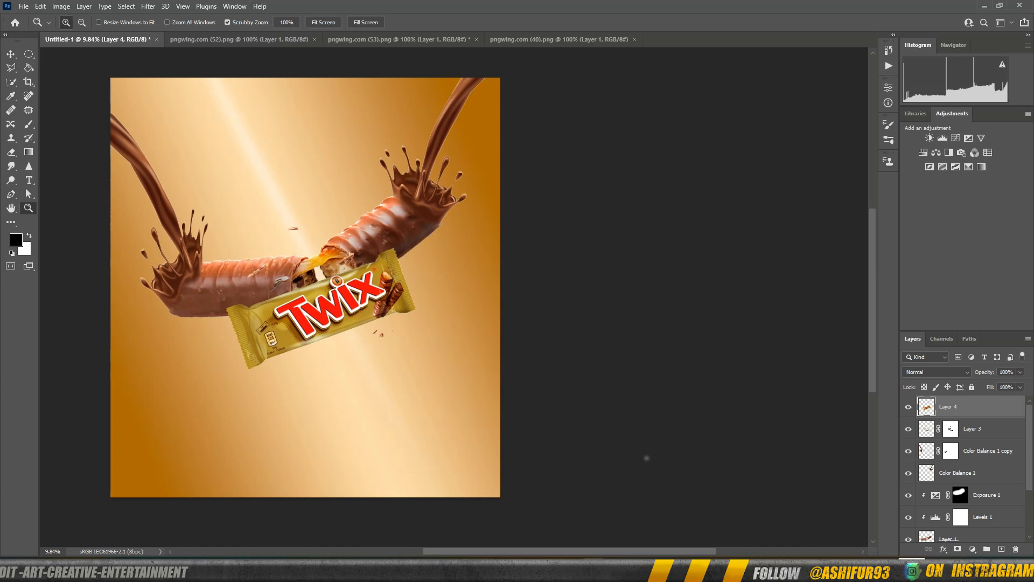
drag(385, 300, 353, 283)
key(v)
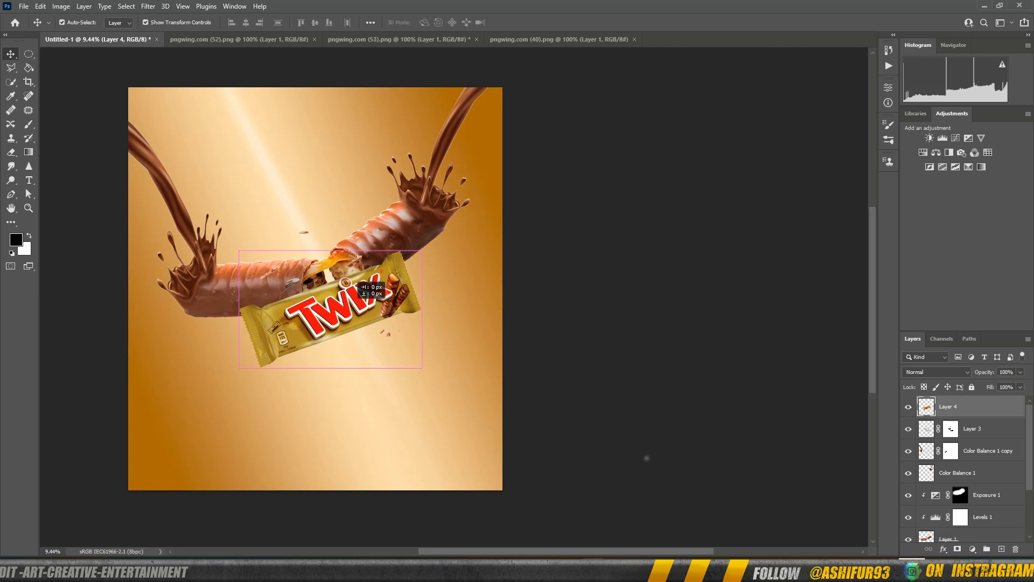
drag(356, 283, 367, 324)
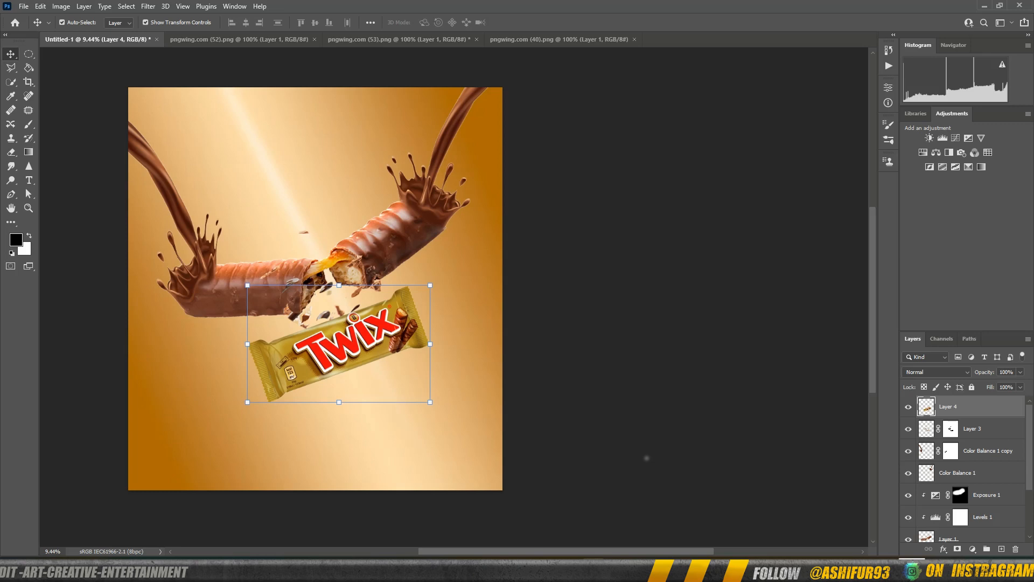
- Add an Exposure adjustment clipped to the Twix wrapper with exposure set to +1.82
click(968, 138)
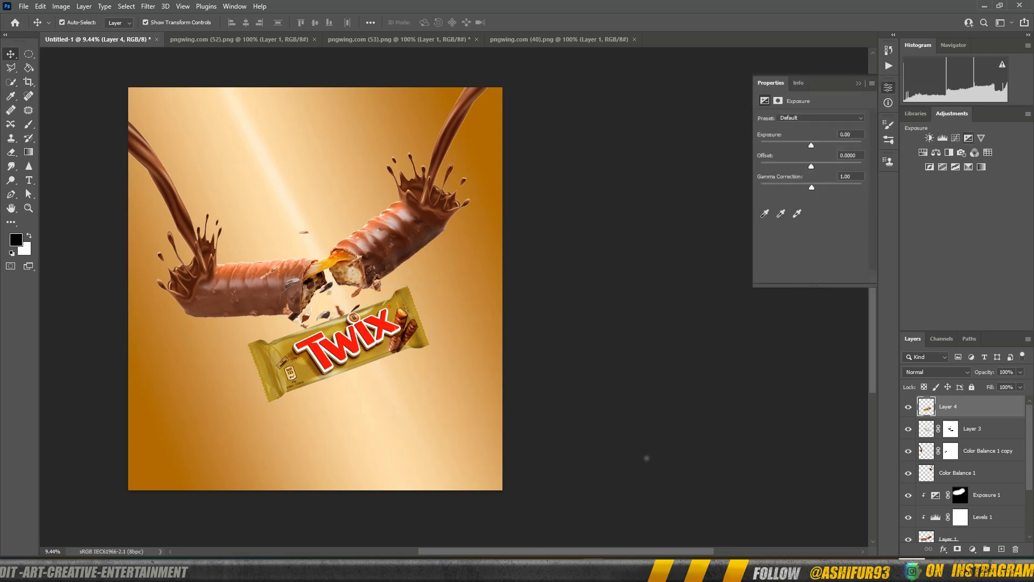
click(796, 277)
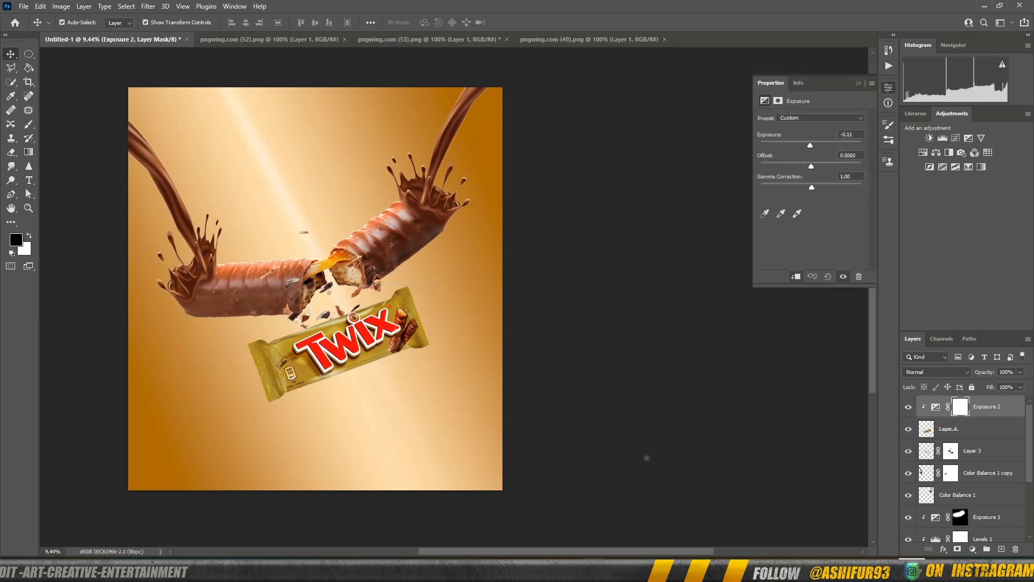
drag(810, 145, 825, 145)
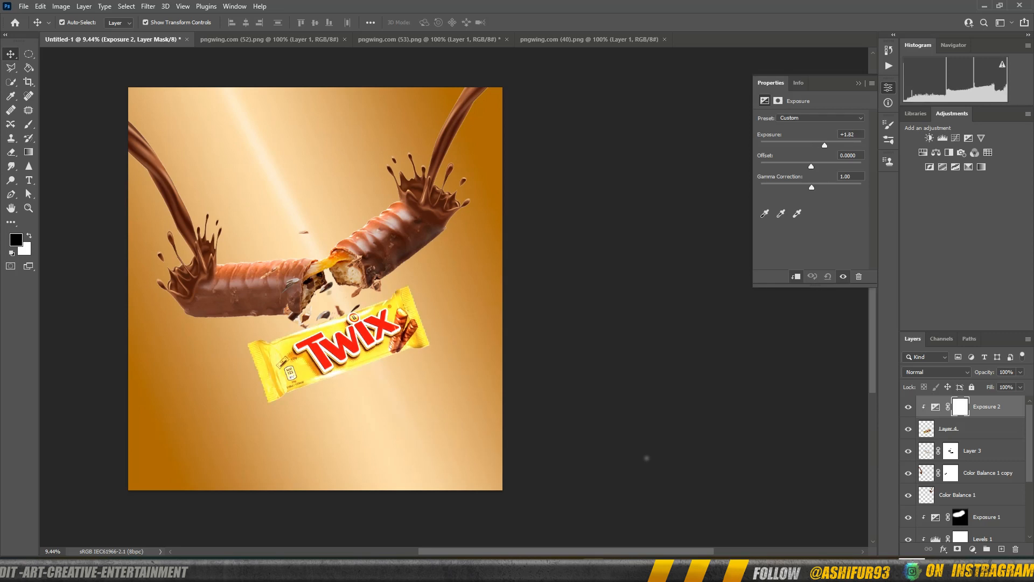
click(859, 83)
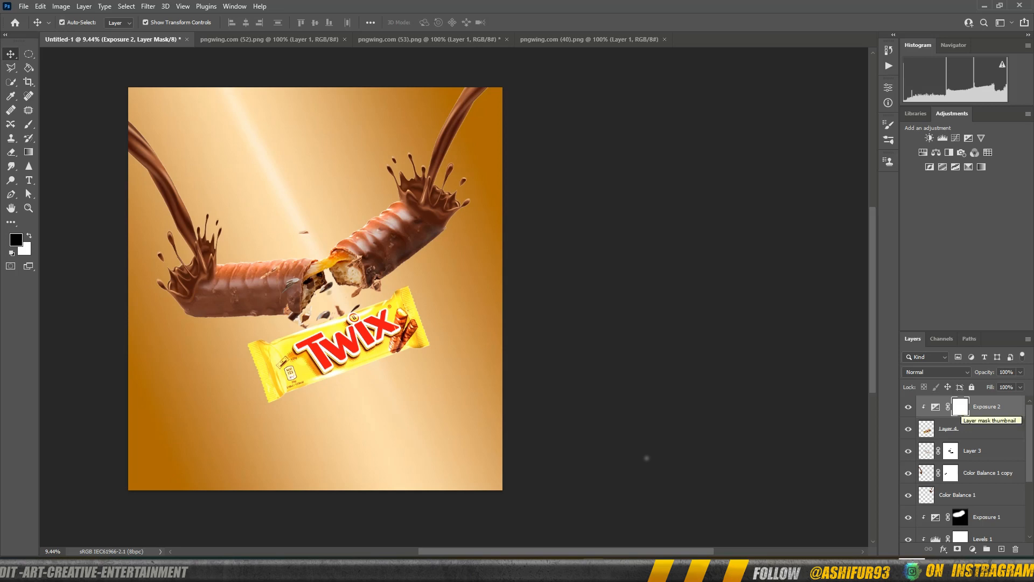
- Invert the wrapper's exposure mask and paint white with a soft 401 px brush along the wrapper's upper edge
key(ctrl+i)
key(b)
right_click(329, 244)
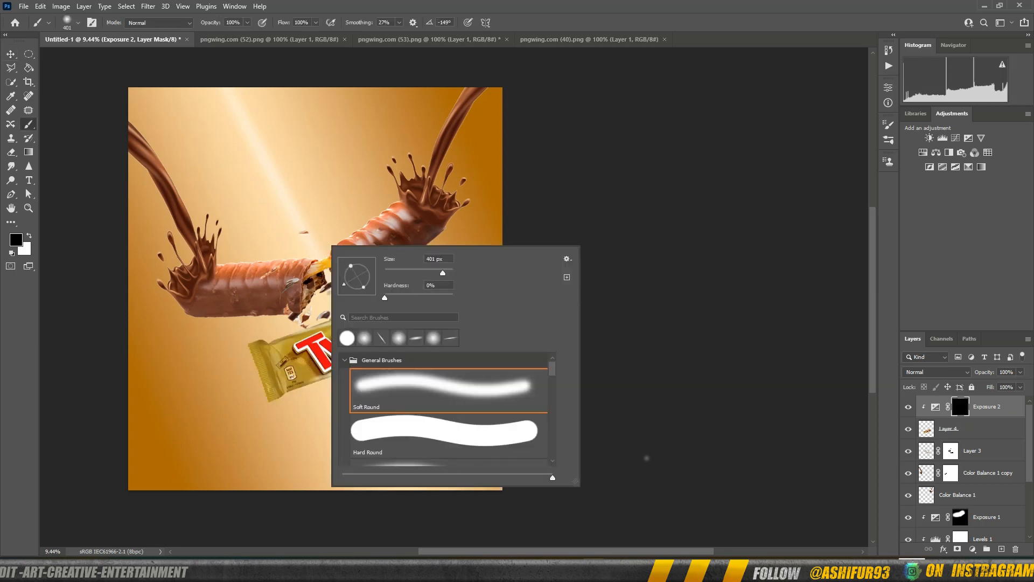
key(Escape)
key(x)
mouse_move(321, 325)
mouse_down()
mouse_move(286, 340)
mouse_move(407, 290)
mouse_up()
drag(255, 345, 405, 293)
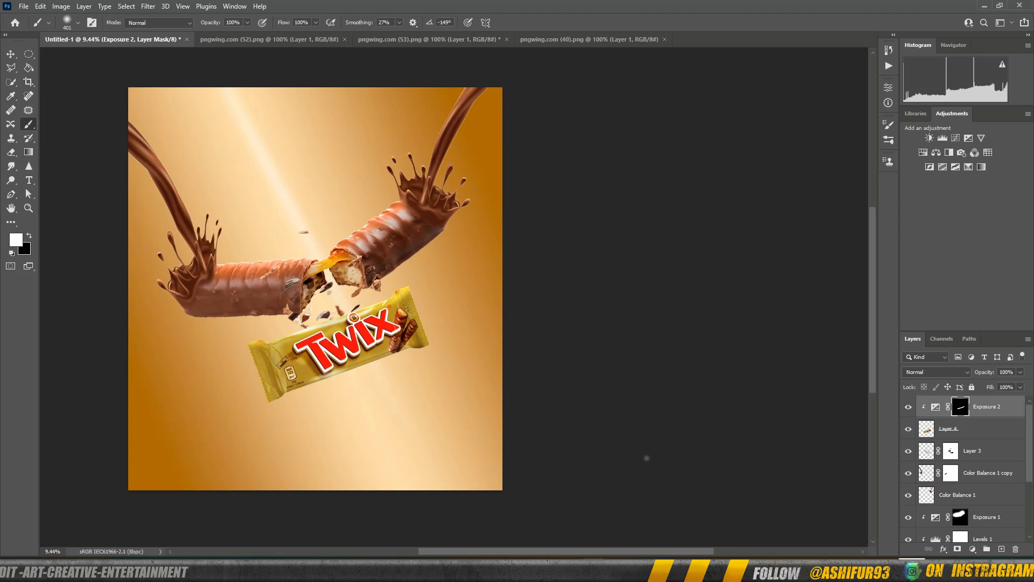
- Return to pngwing.com (53).png, undo the fragment move and clear the elliptical selection
click(10, 54)
click(589, 39)
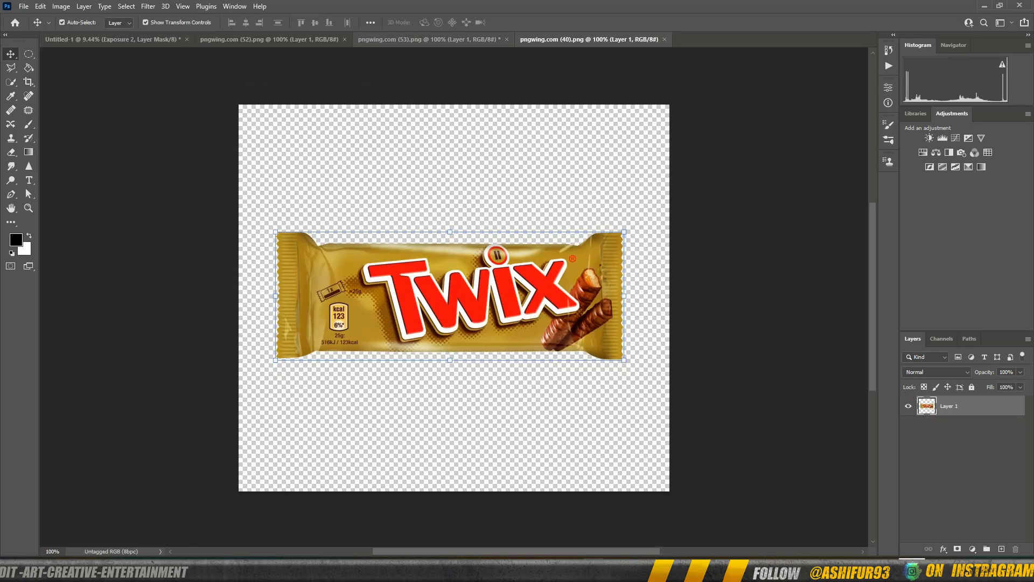
click(430, 39)
drag(548, 303, 530, 271)
key(ctrl+d)
key(ctrl+z)
key(ctrl+z)
key(ctrl+z)
key(ctrl+d)
- Outline the lower group of fragments right of the ice cream with a polygonal lasso selection
click(11, 68)
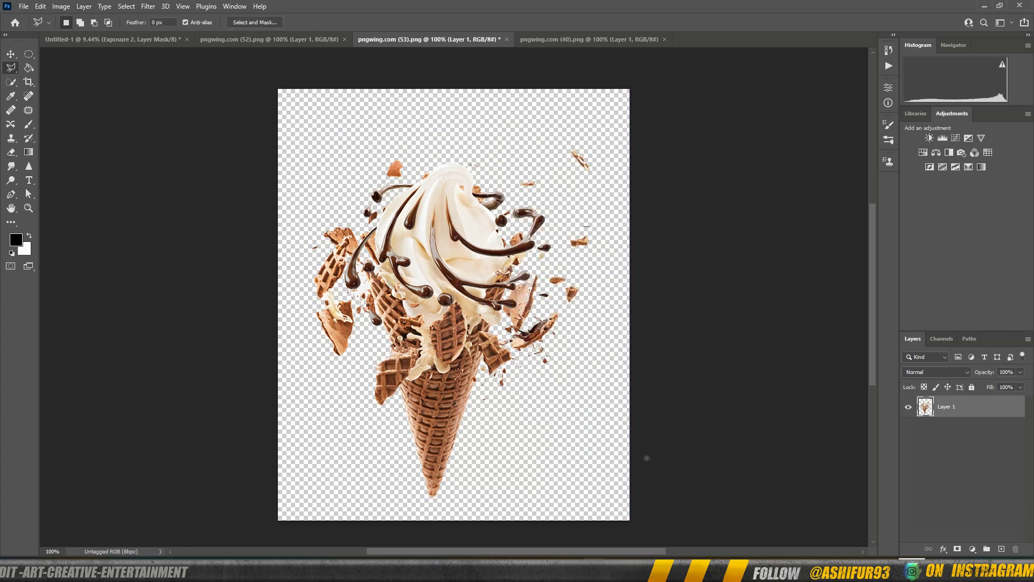
click(590, 227)
click(572, 230)
click(542, 248)
click(525, 289)
click(509, 315)
click(496, 321)
click(584, 345)
click(602, 280)
click(590, 227)
- Move the selected fragments into the Untitled-1 composite and place them at the wrapper's right end, scaled to about 670% and rotated about -17°
key(v)
mouse_move(530, 293)
mouse_down()
mouse_move(345, 205)
mouse_move(111, 39)
mouse_move(341, 311)
mouse_up()
drag(353, 323, 398, 380)
drag(386, 334, 453, 297)
drag(462, 338, 475, 340)
drag(435, 310, 426, 298)
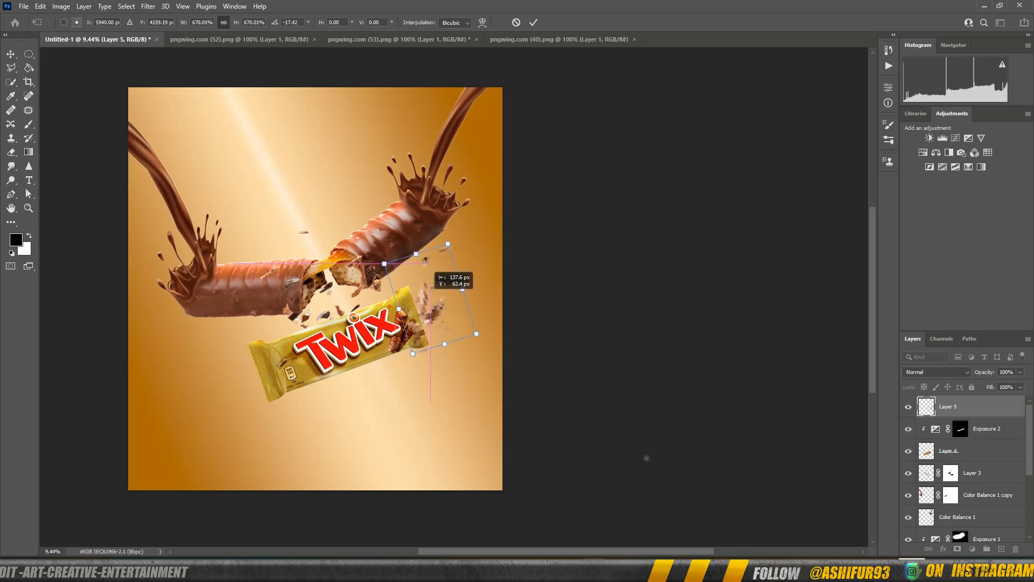
key(Return)
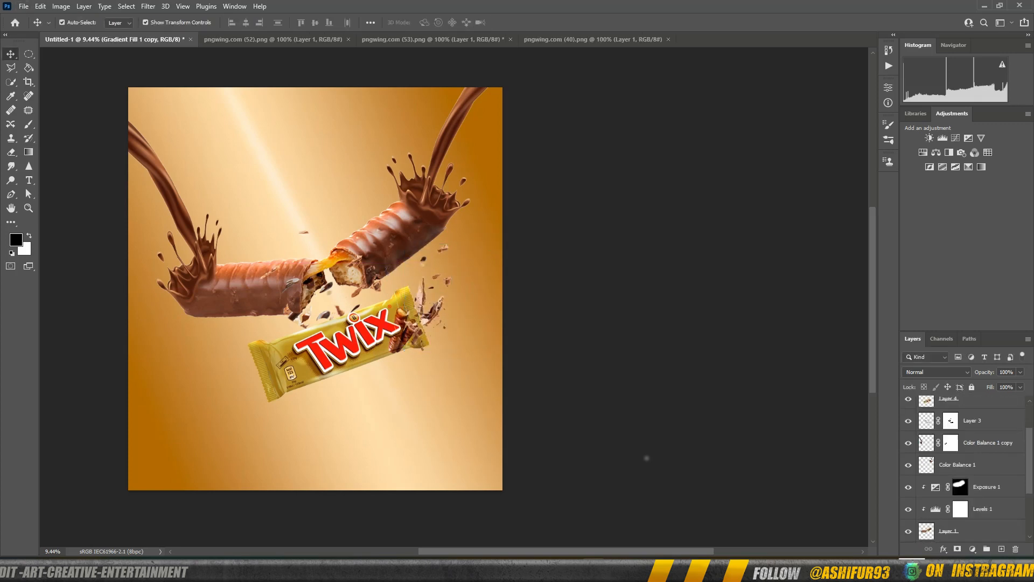
- Duplicate the fragments onto the wrapper's left end, flip the copy horizontally and nudge the wrapper slightly right
drag(428, 299, 267, 350)
click(41, 6)
mouse_move(65, 252)
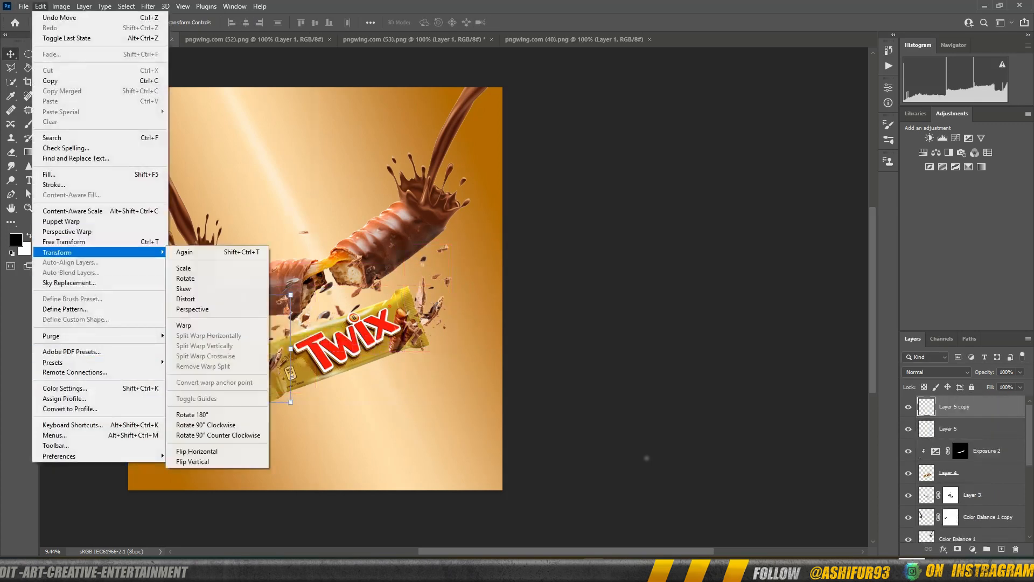
click(202, 451)
drag(348, 345, 354, 343)
key(ctrl+t)
key(Escape)
click(272, 353)
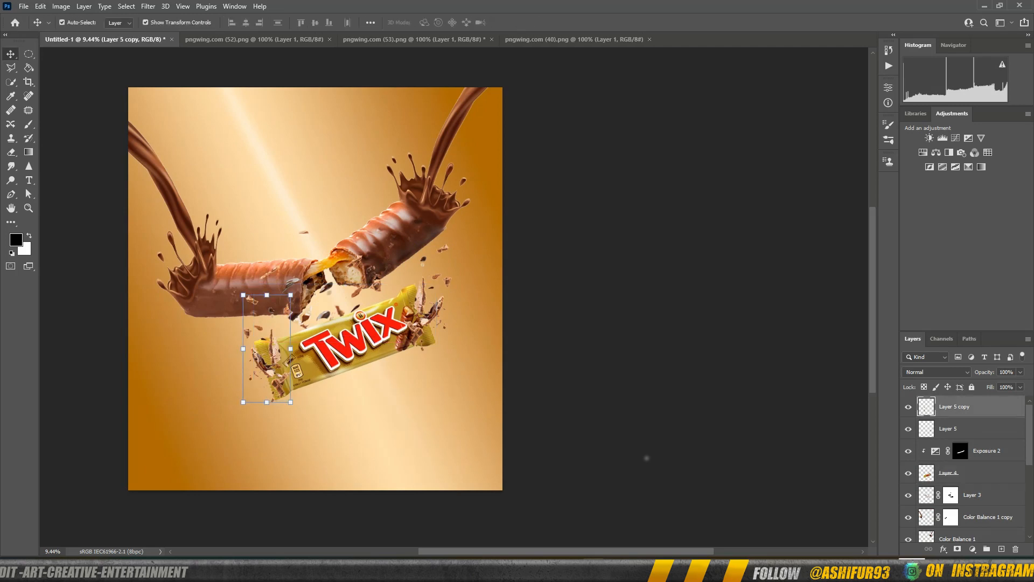
- Enlarge the flipped fragments, rotate them counterclockwise and position them around the wrapper's lower-left corner
key(ctrl+t)
drag(303, 291, 276, 277)
drag(270, 359, 246, 355)
drag(291, 384, 323, 391)
drag(264, 353, 266, 360)
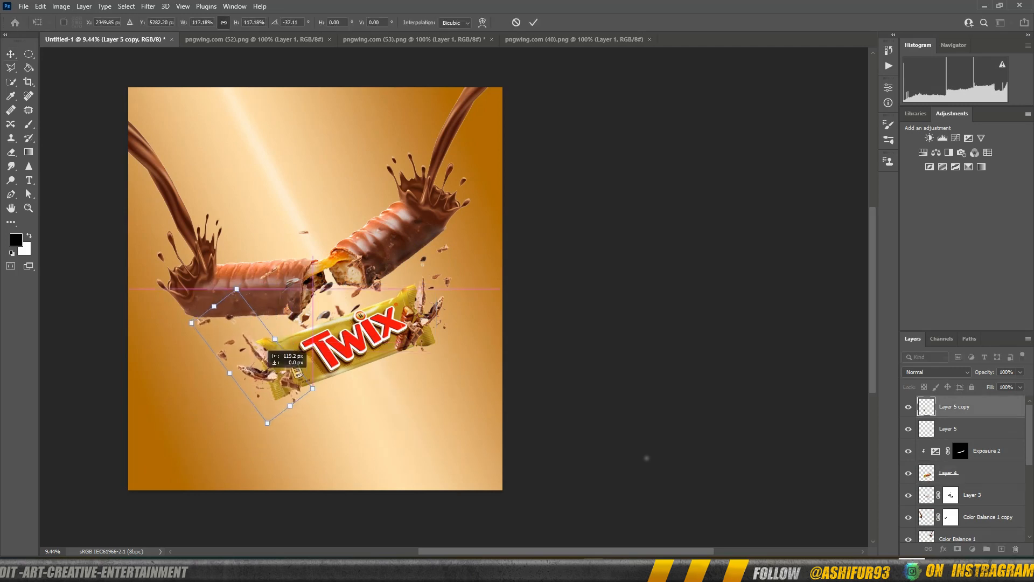
drag(202, 307, 213, 328)
key(Return)
- Transform the Layer 5 fragments to refine their placement around the wrapper's right end
click(949, 428)
drag(451, 351, 445, 337)
drag(416, 311, 439, 339)
key(Return)
- Convert both wrapper fragment layers, Layer 5 and Layer 5 copy, to smart objects
key(z)
right_click(963, 408)
click(878, 249)
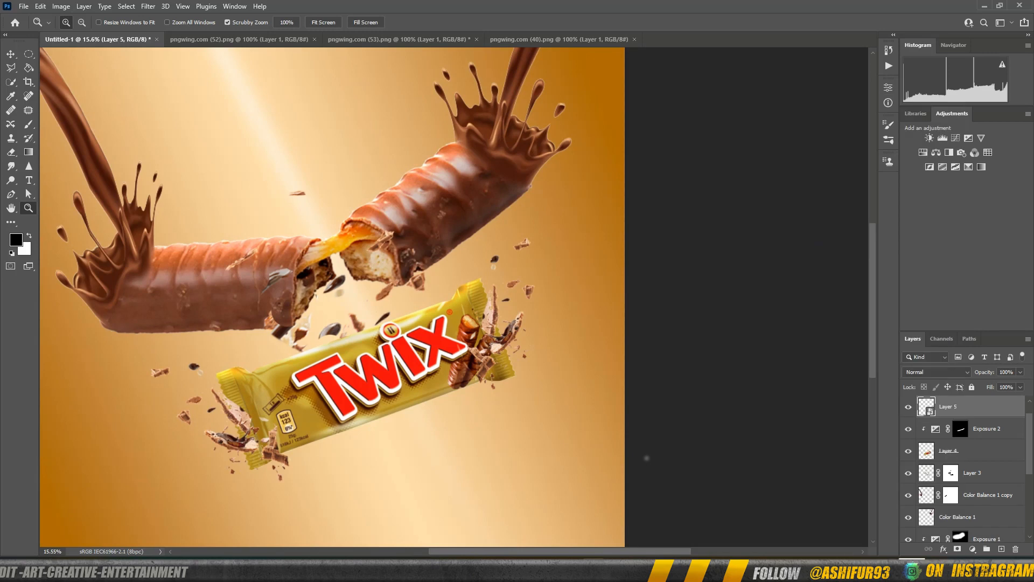
scroll(987, 408, up, 1)
right_click(987, 408)
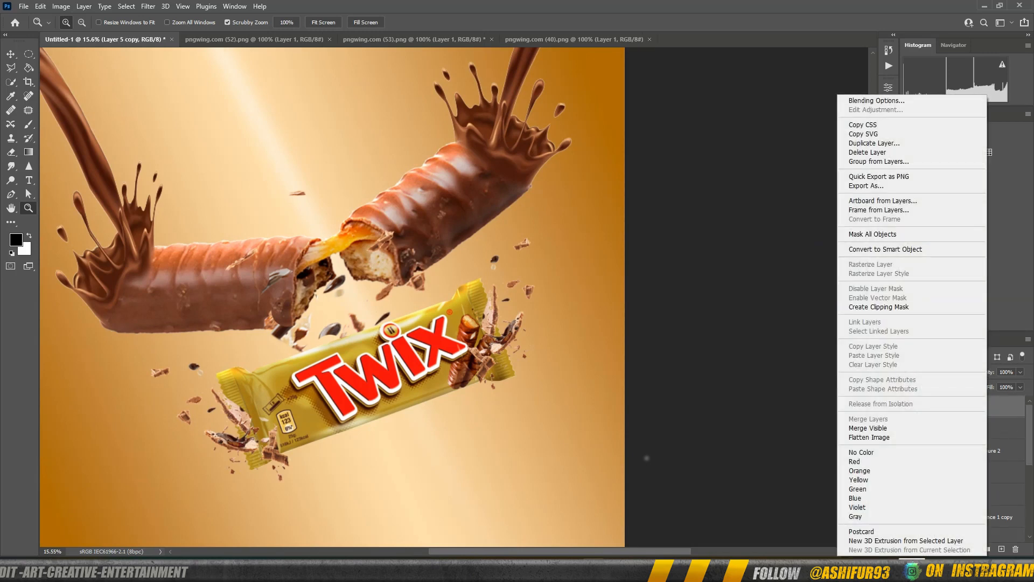
click(885, 249)
- Apply a Motion Blur with a 38° angle and 64 px distance to the Layer 5 copy fragments
click(148, 6)
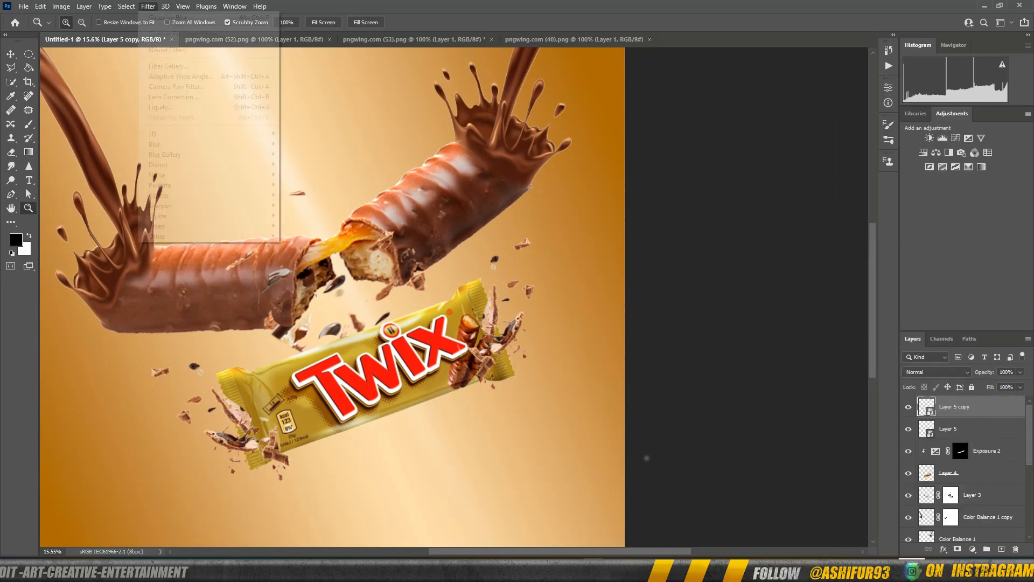
mouse_move(161, 144)
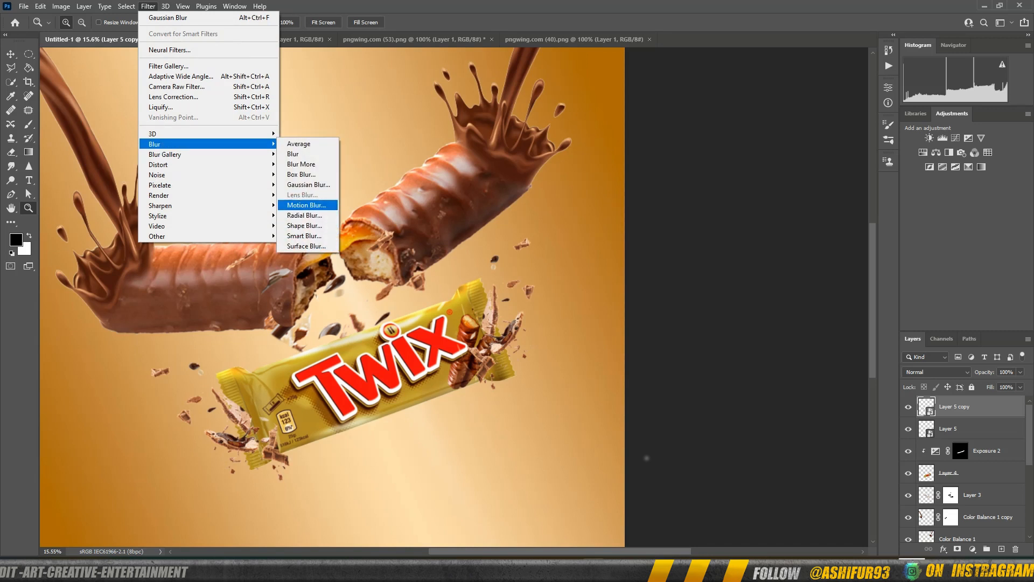
click(306, 205)
key(Tab)
text(64)
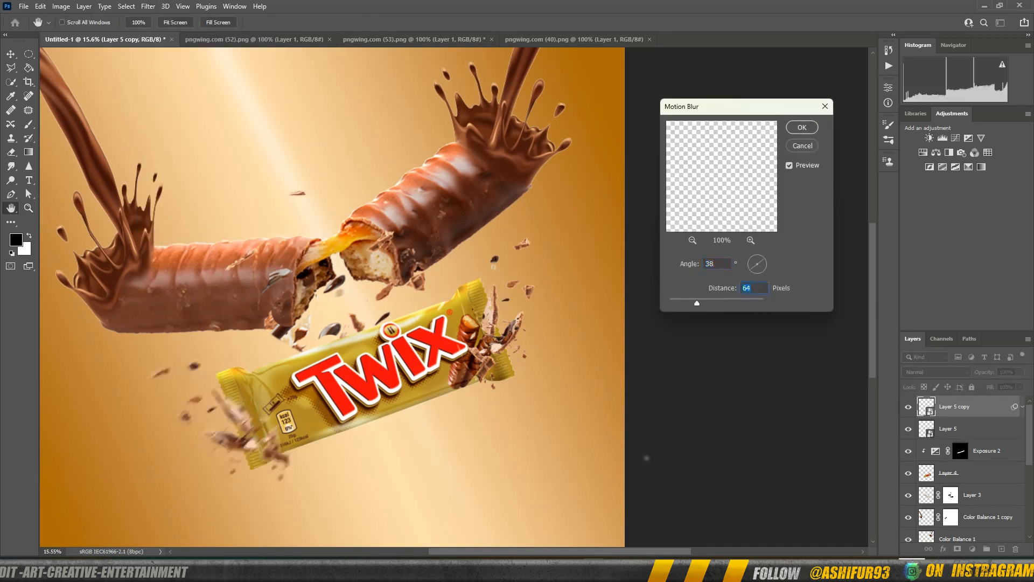
key(Return)
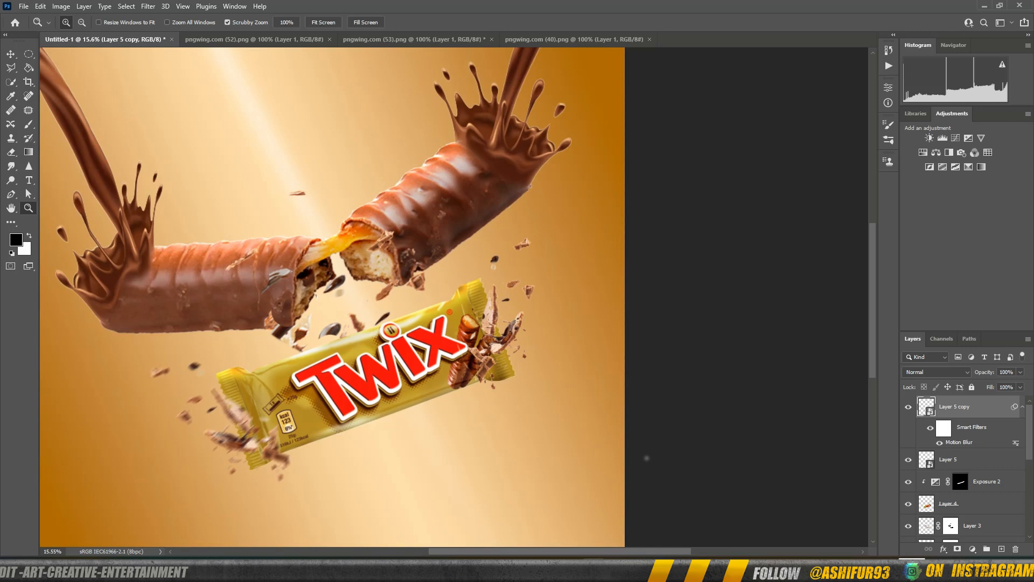
- Duplicate the blurred Layer 5 copy and switch off Motion Blur on the duplicate
key(ctrl+j)
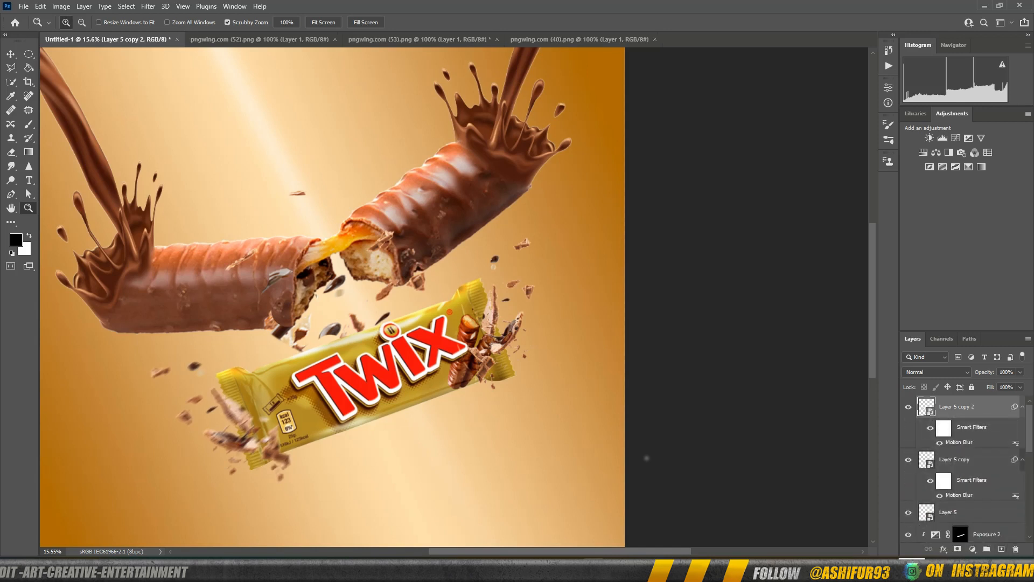
click(940, 443)
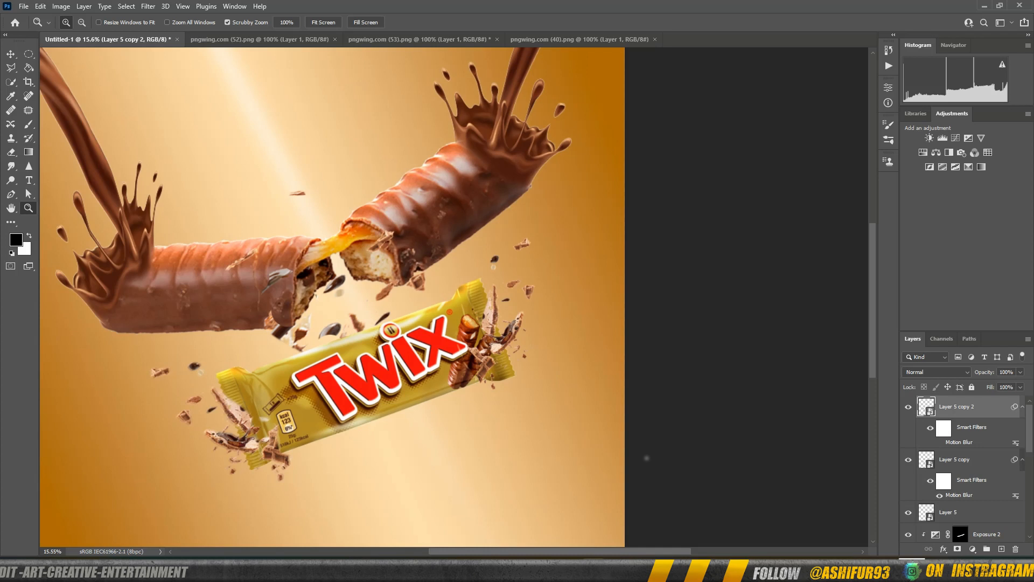
click(970, 460)
scroll(970, 460, down, 3)
scroll(970, 459, up, 3)
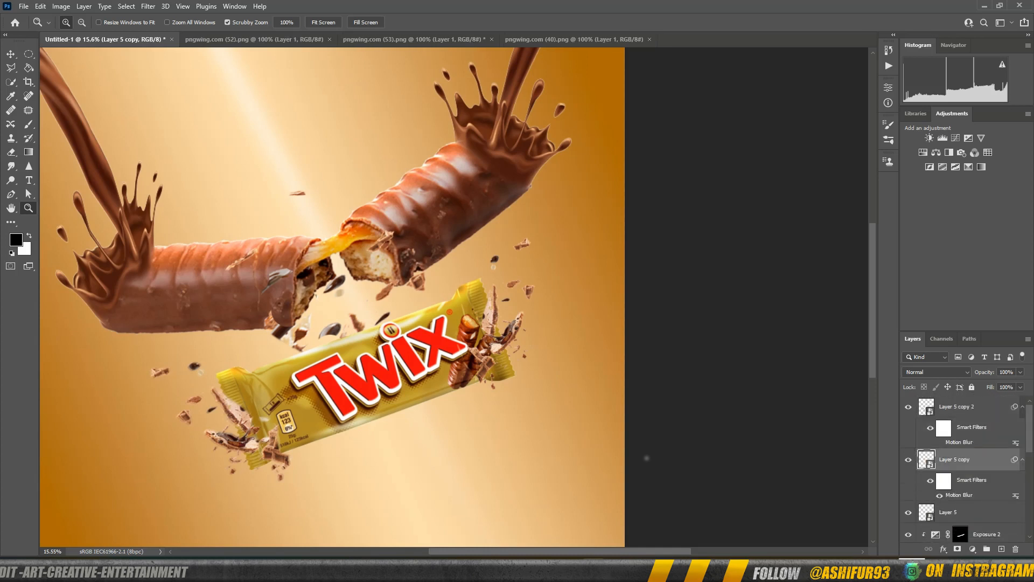
- Duplicate the Layer 5 fragments and apply a Motion Blur with a 38° angle and 64 px distance to the duplicate
scroll(970, 460, down, 1)
drag(973, 461, 1001, 549)
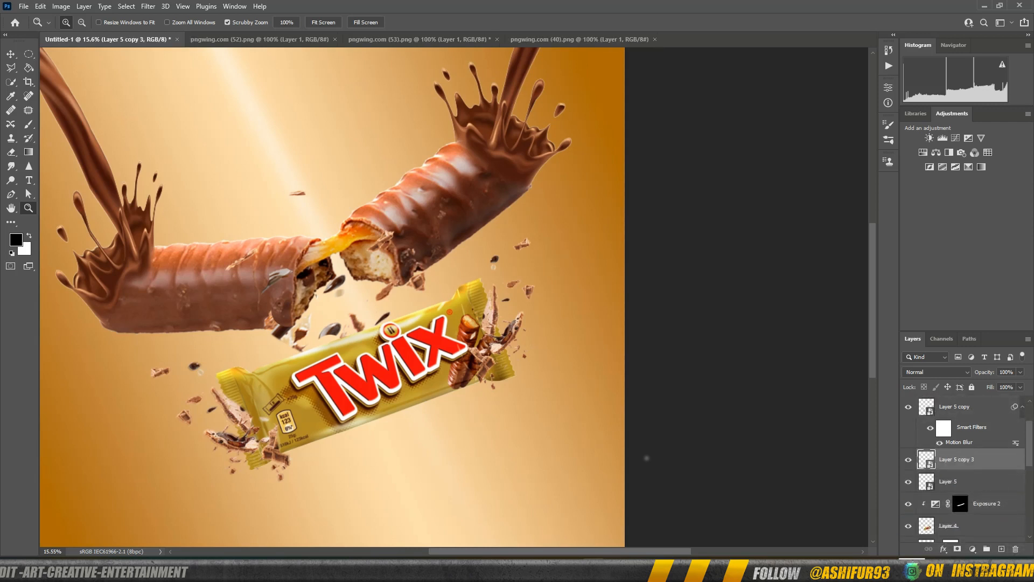
click(148, 6)
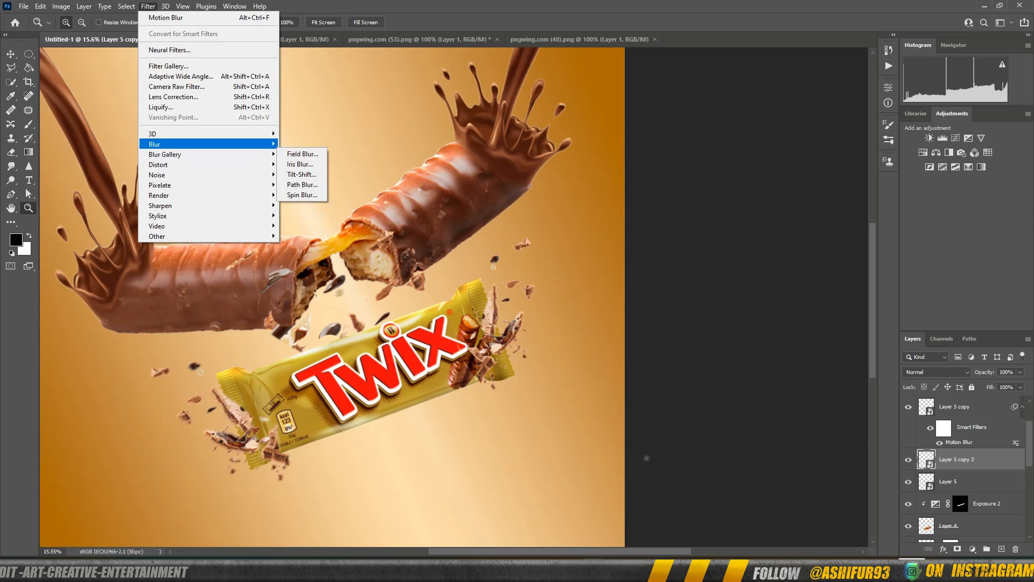
click(302, 205)
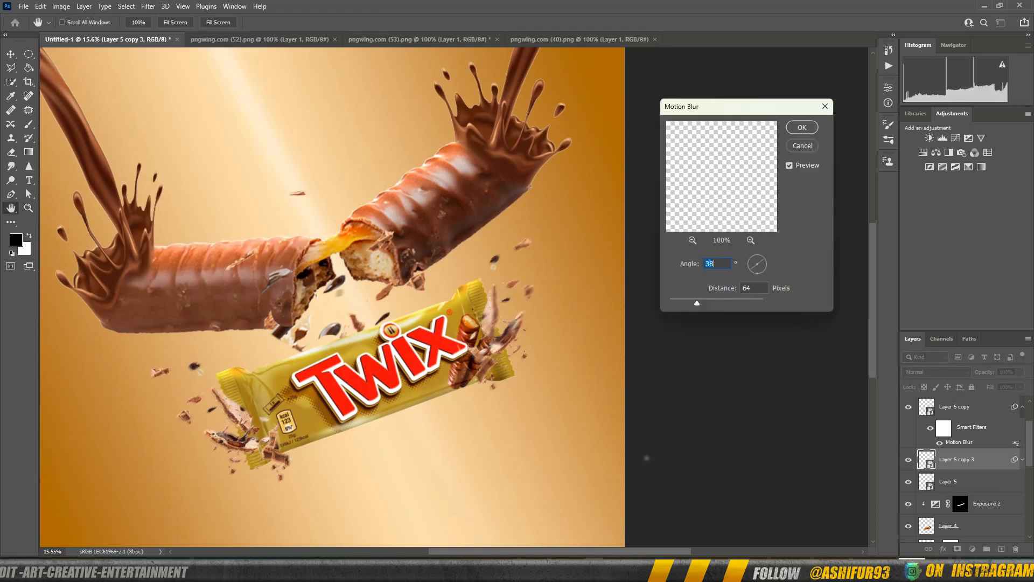
key(Return)
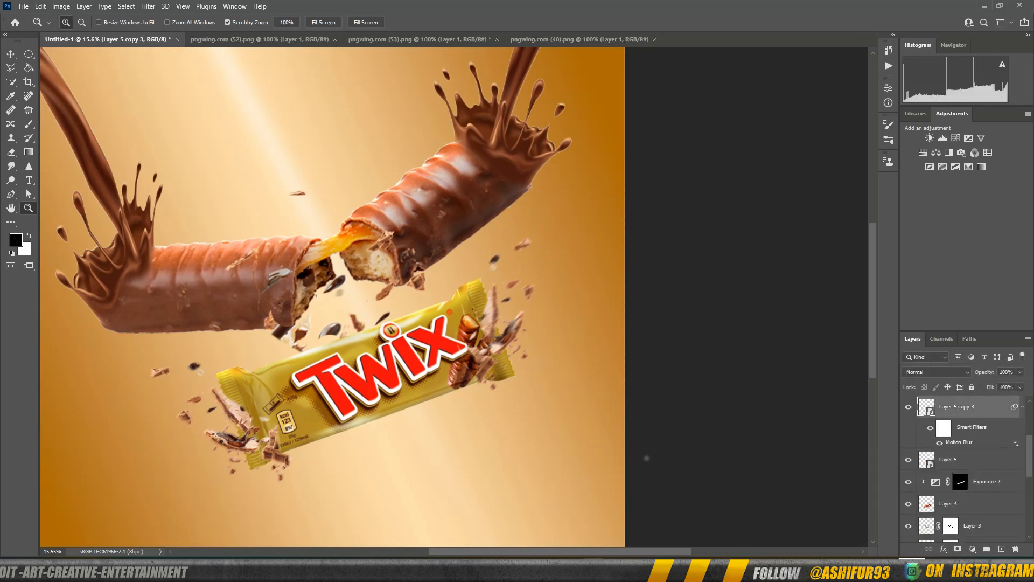
- Add a layer mask to Layer 5 copy 3 and paint black over the fragments at the wrapper's right end
click(958, 549)
key(b)
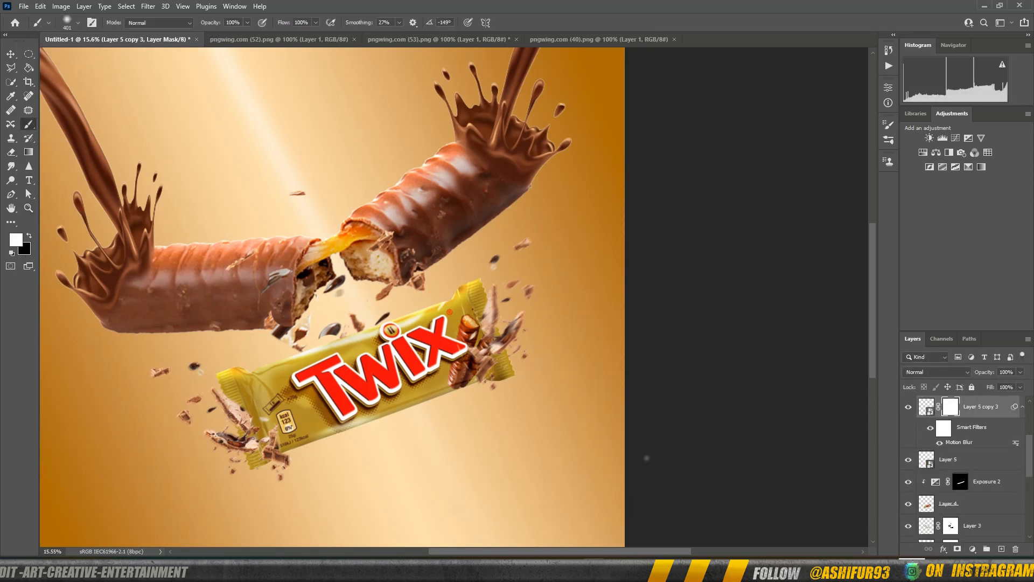
key(x)
drag(493, 309, 493, 345)
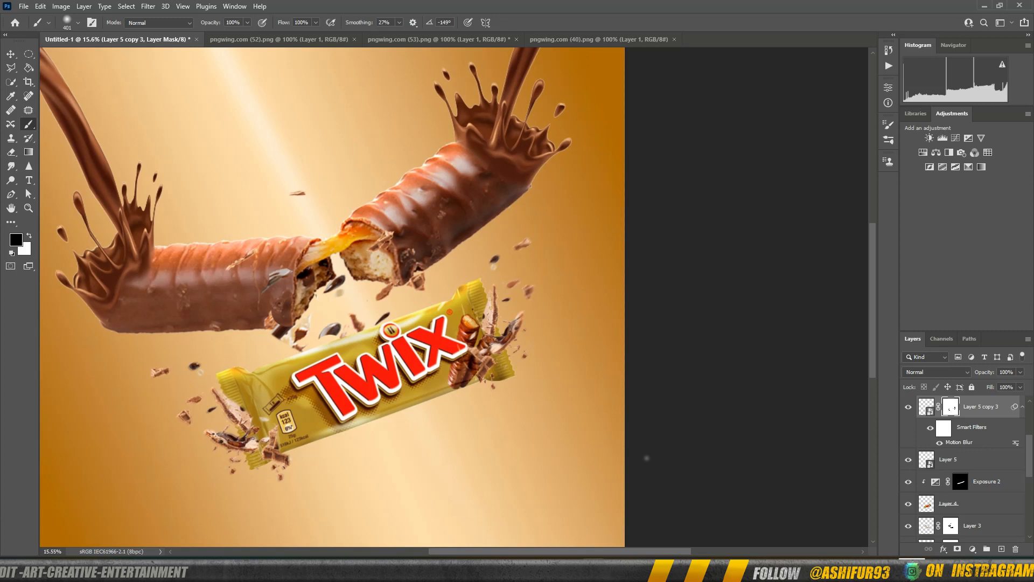
key(z)
drag(331, 250, 270, 251)
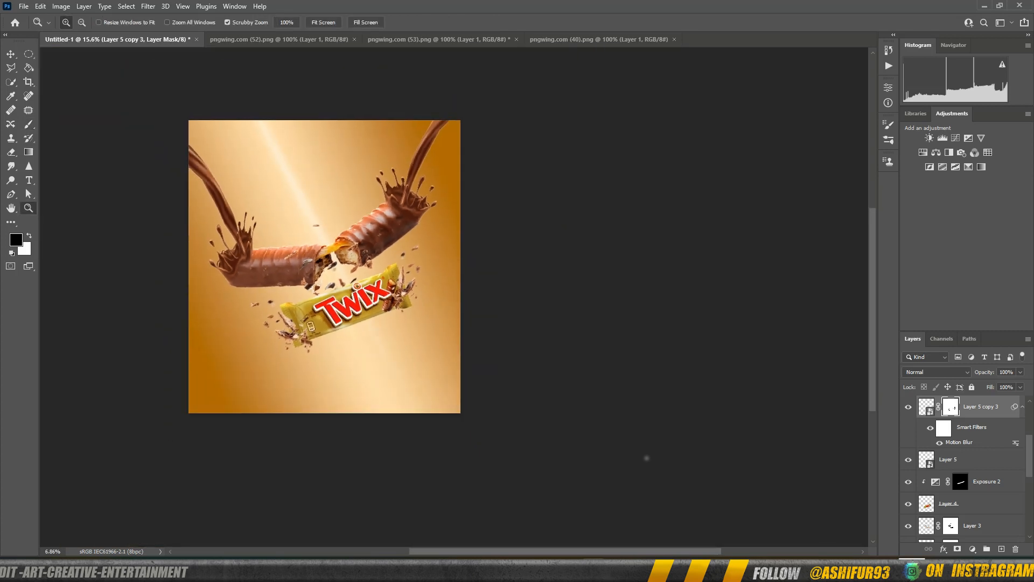
mouse_move(399, 289)
mouse_down()
mouse_move(377, 286)
mouse_move(391, 300)
mouse_up()
key(space)
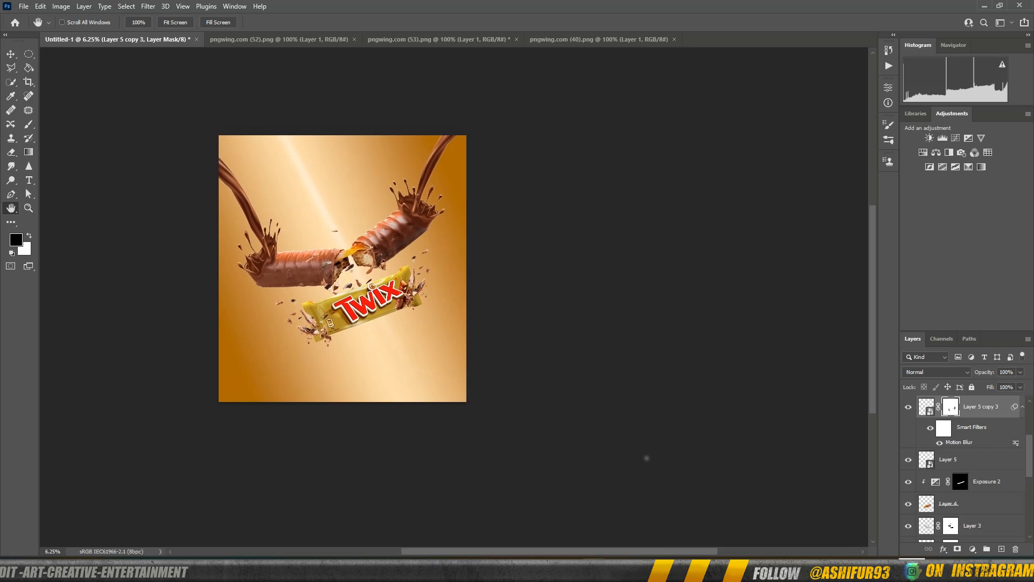
- Add a new Exposure adjustment above Exposure 1, strongly raise its exposure and clip it to the Twix bar
scroll(964, 469, down, 5)
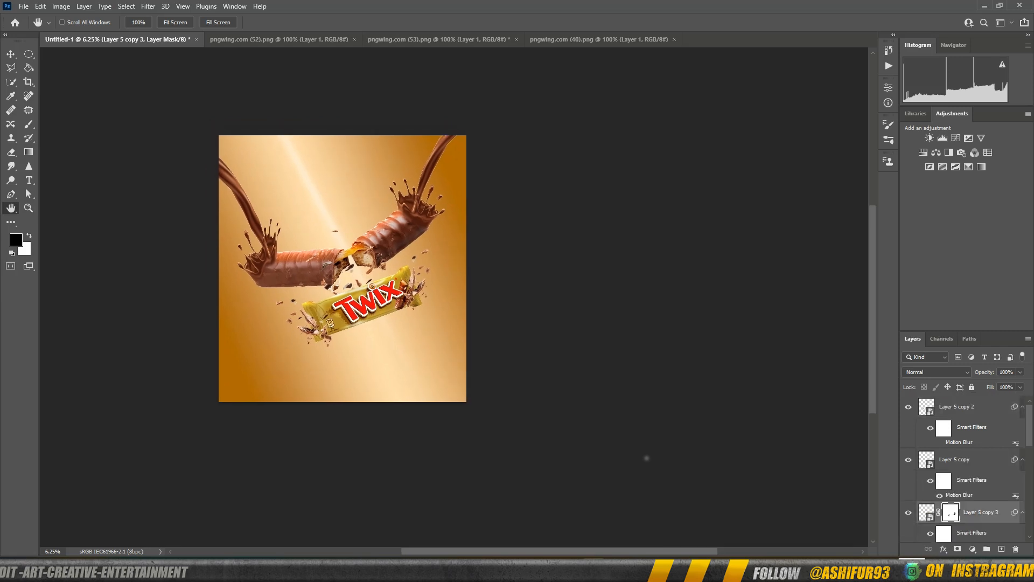
click(975, 465)
click(975, 443)
click(984, 421)
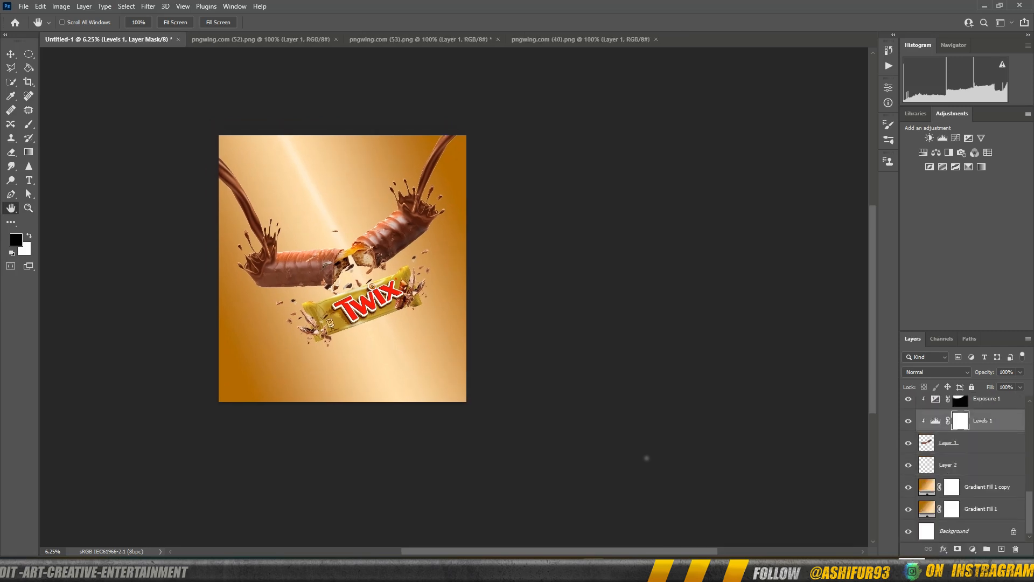
scroll(983, 431, up, 2)
click(988, 452)
click(969, 138)
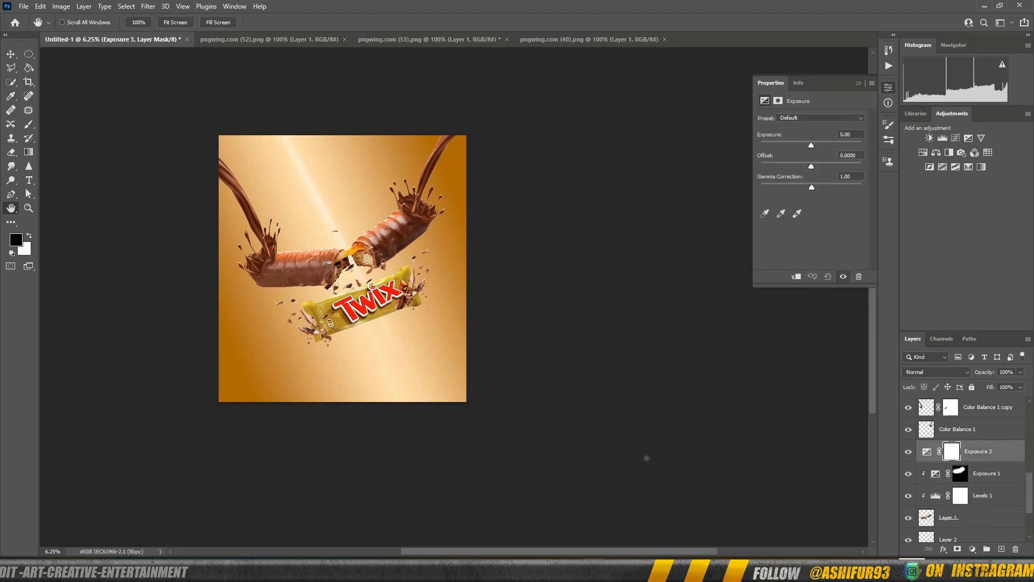
drag(811, 145, 841, 145)
key(ctrl+alt+g)
click(859, 83)
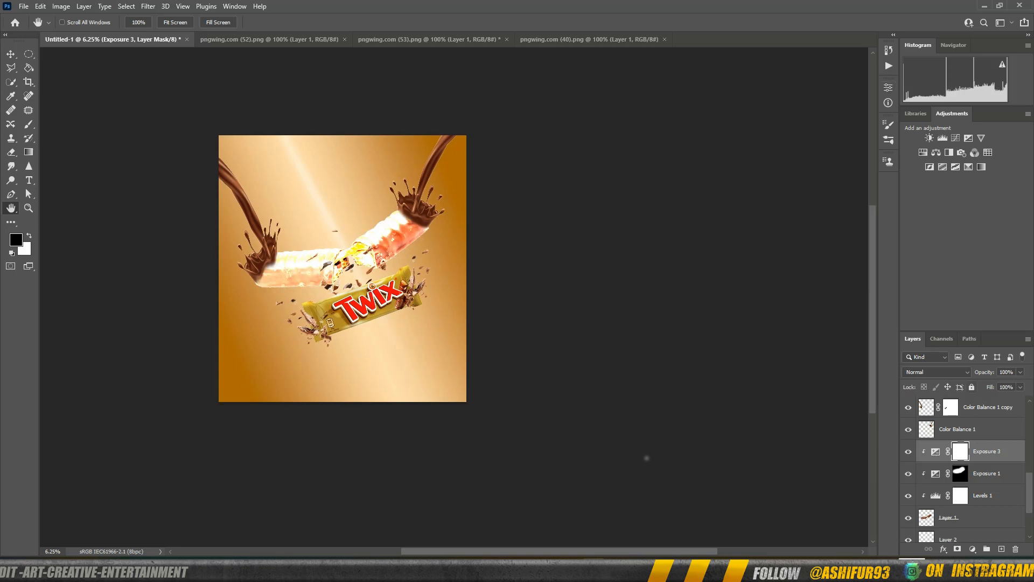
- Invert the new exposure mask and paint white with a soft 401 px brush along the broken bar's upper edge
key(ctrl+i)
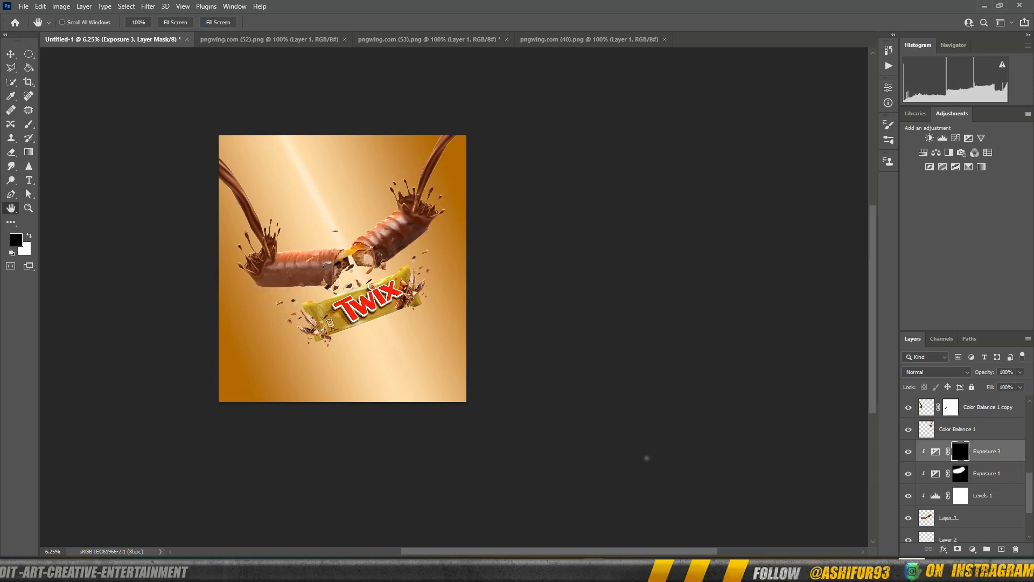
scroll(647, 458, up, 3)
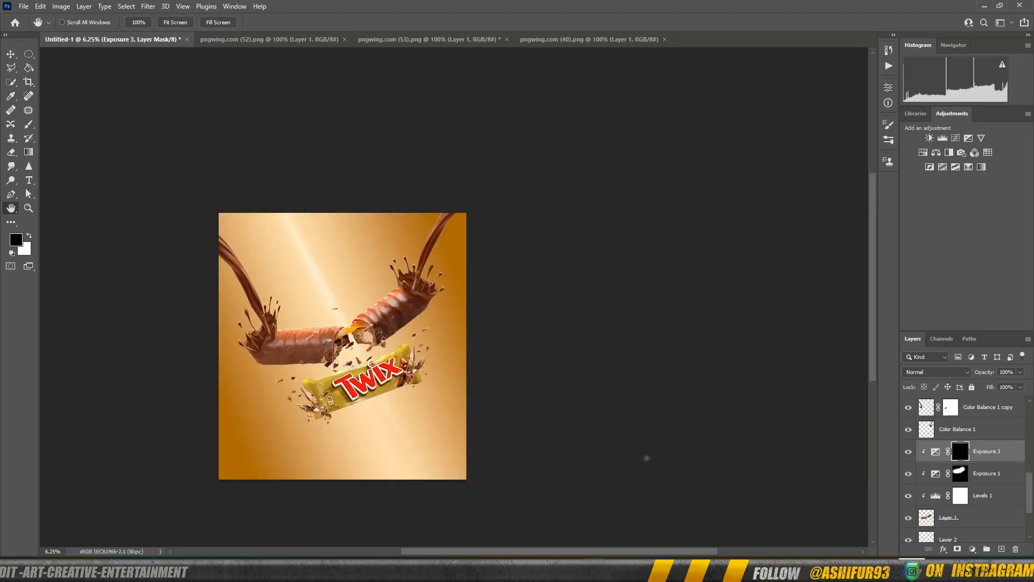
scroll(646, 458, up, 8)
scroll(646, 458, up, 3)
scroll(646, 458, up, 4)
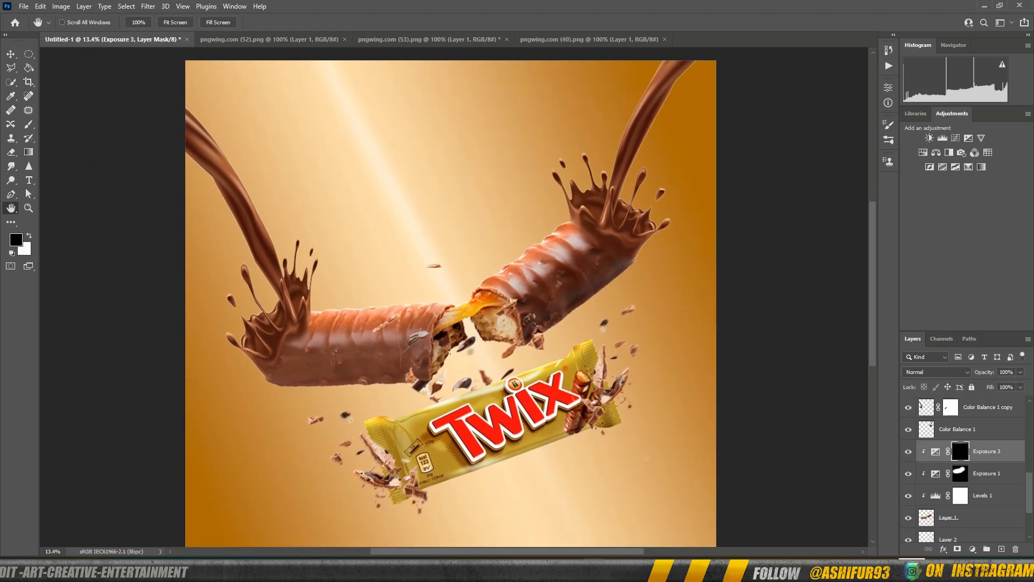
scroll(485, 296, up, 2)
key(b)
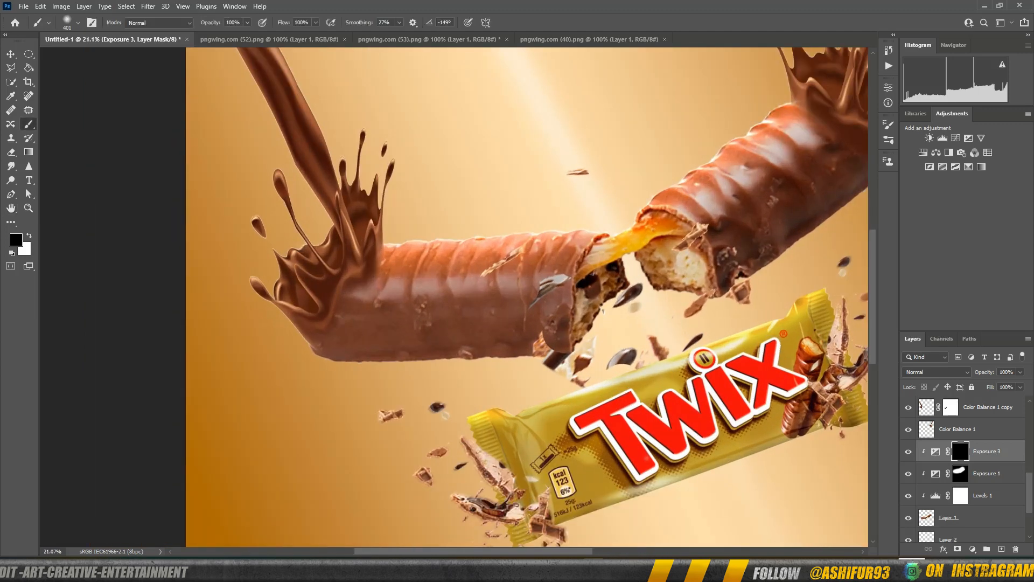
key(x)
mouse_move(549, 236)
mouse_down()
mouse_move(383, 249)
mouse_move(636, 217)
mouse_move(787, 107)
mouse_up()
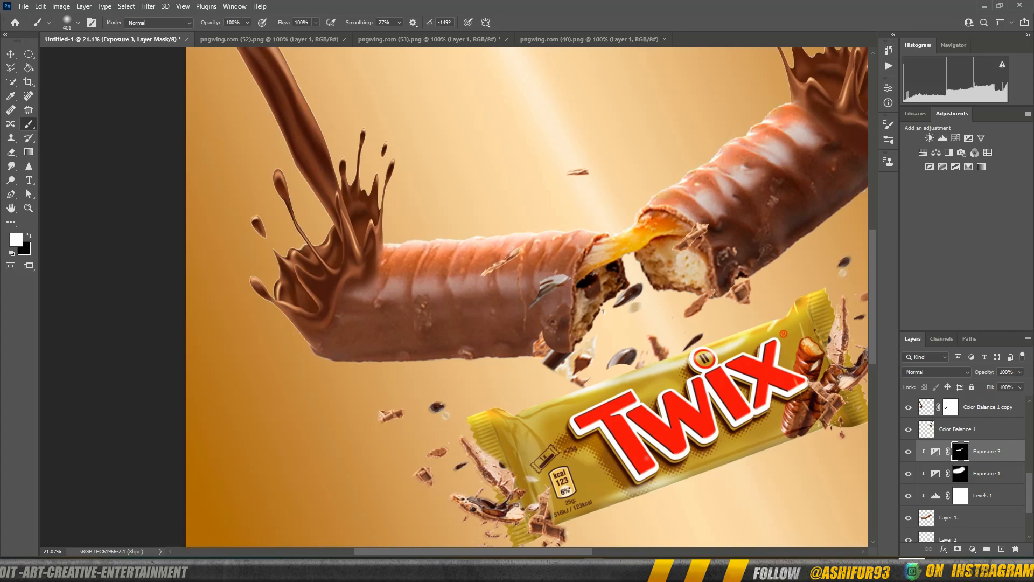
key(z)
drag(413, 322, 301, 323)
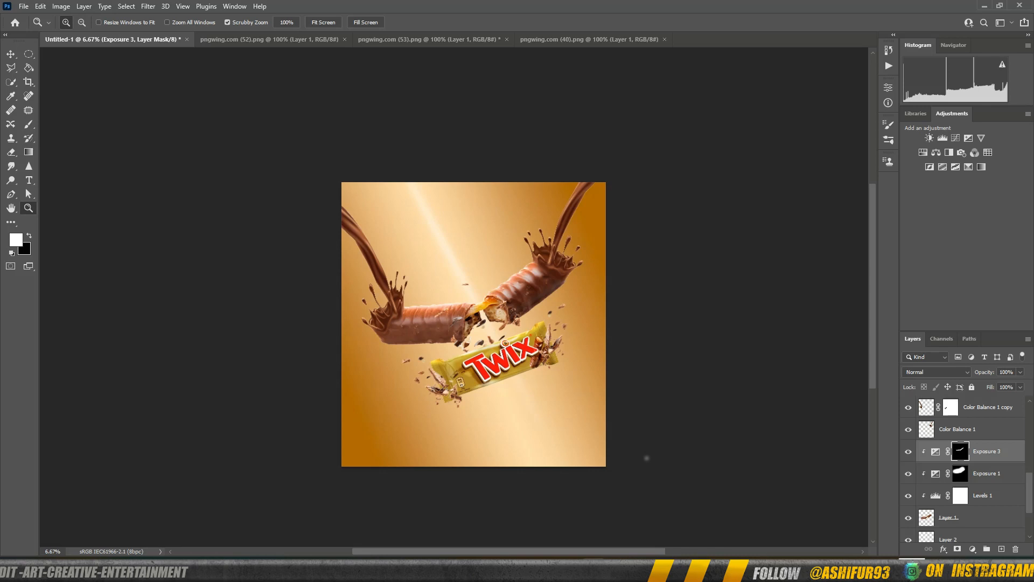
drag(460, 260, 483, 261)
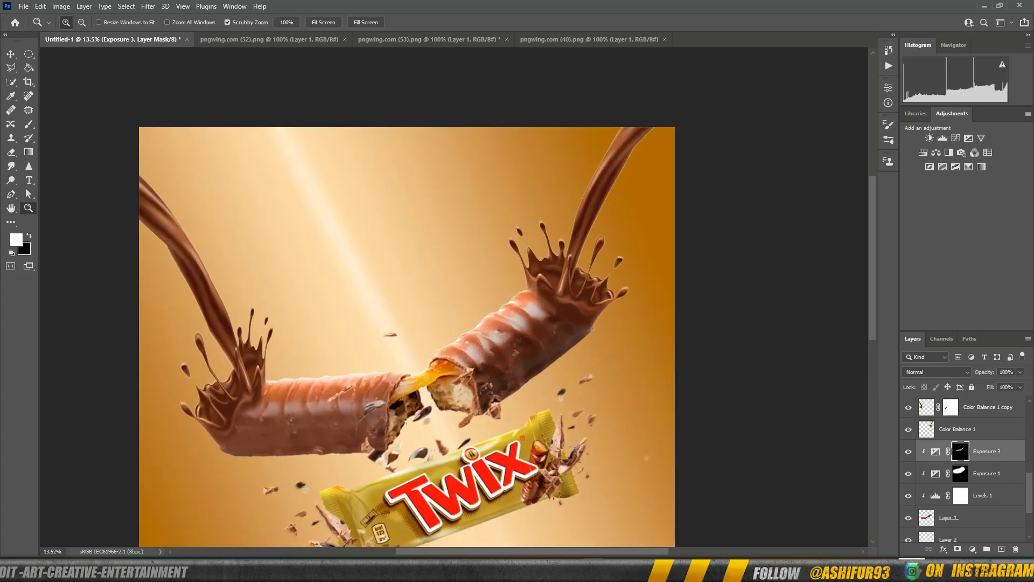
scroll(407, 316, down, 2)
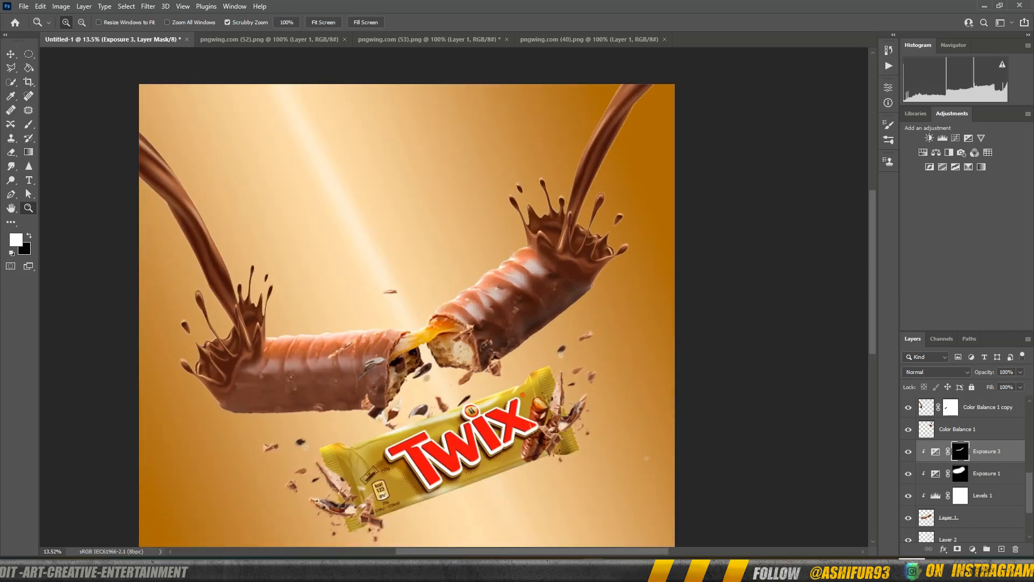
- Select Layer 3, Color Balance 1 copy and Color Balance 1 together in the layer stack
scroll(964, 469, up, 3)
click(986, 438)
click(986, 460)
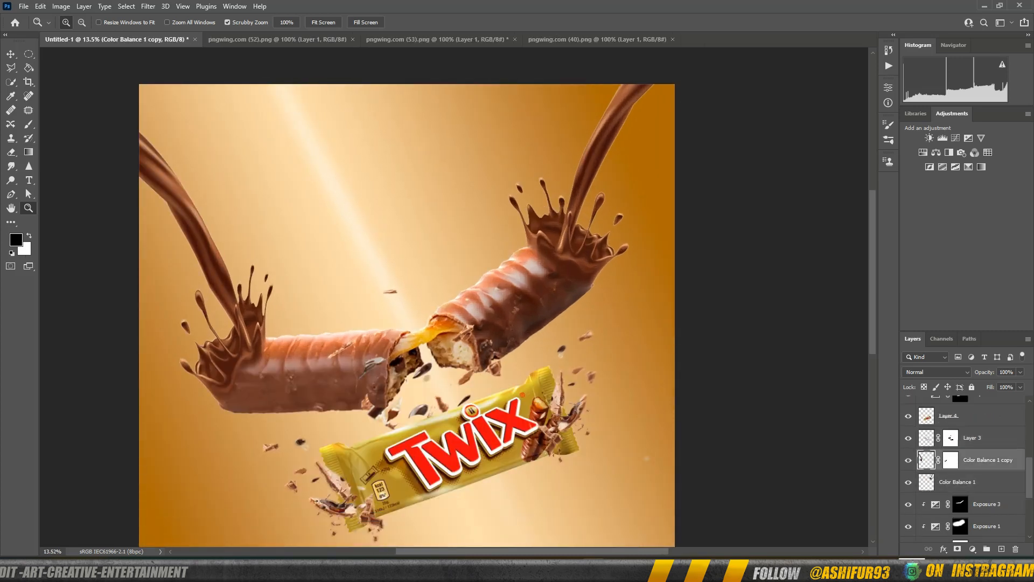
click(986, 438)
click(986, 460)
click(986, 438)
click(921, 457)
click(921, 438)
shift+click(921, 457)
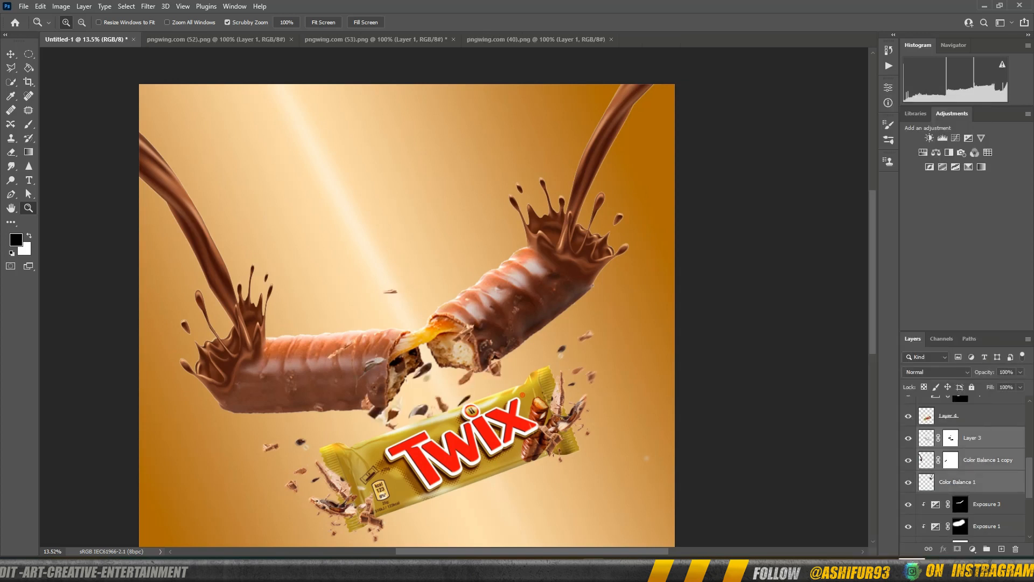
click(921, 456)
shift+click(921, 482)
right_click(948, 474)
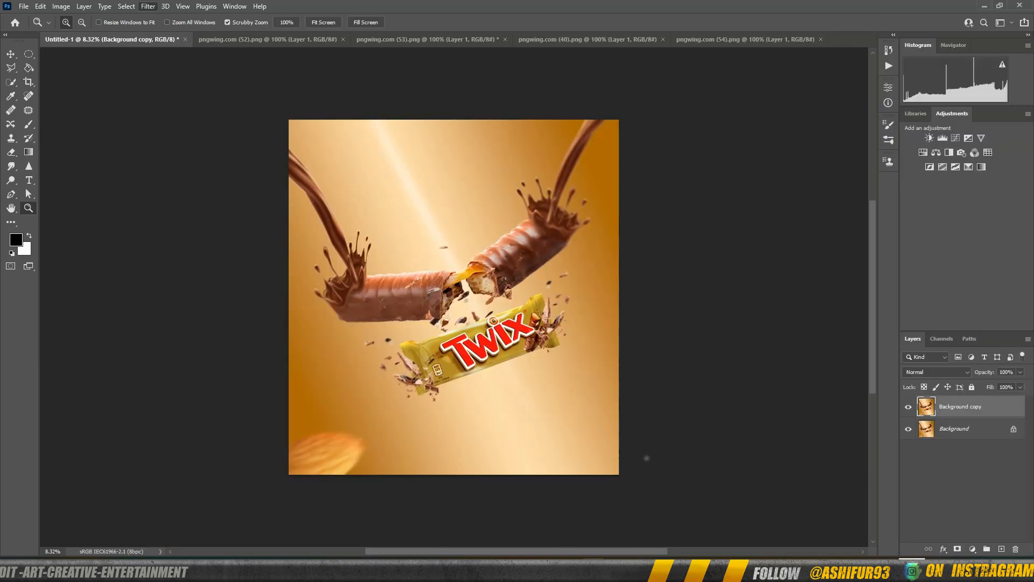
- In the Camera Raw Filter, set Temperature +8, Tint +18, Exposure -0.20, Contrast +5, Highlights +9, Shadows -4, Whites +6, Texture +11, Clarity +5 and Vibrance +11
key(shift+ctrl+a)
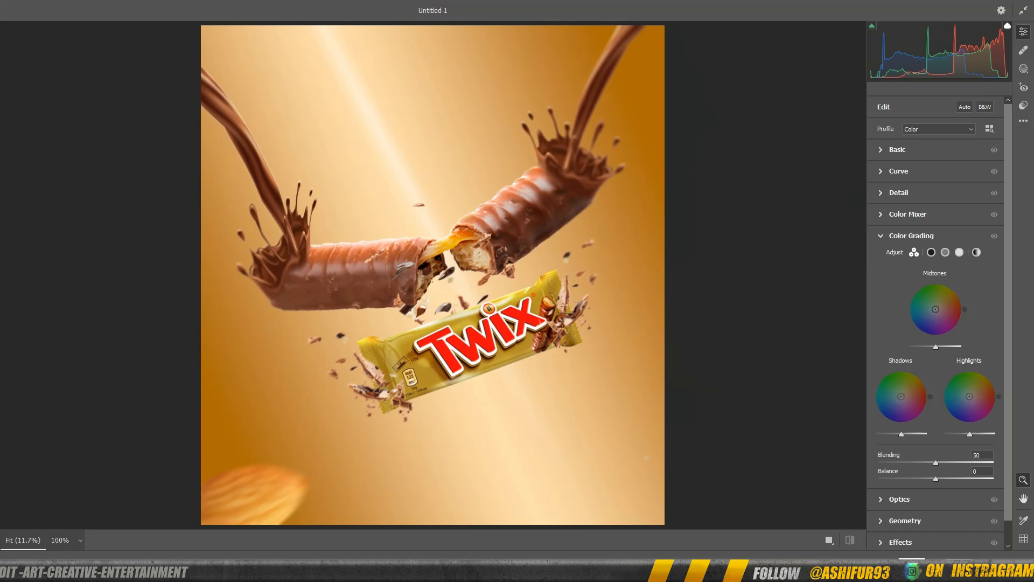
click(897, 149)
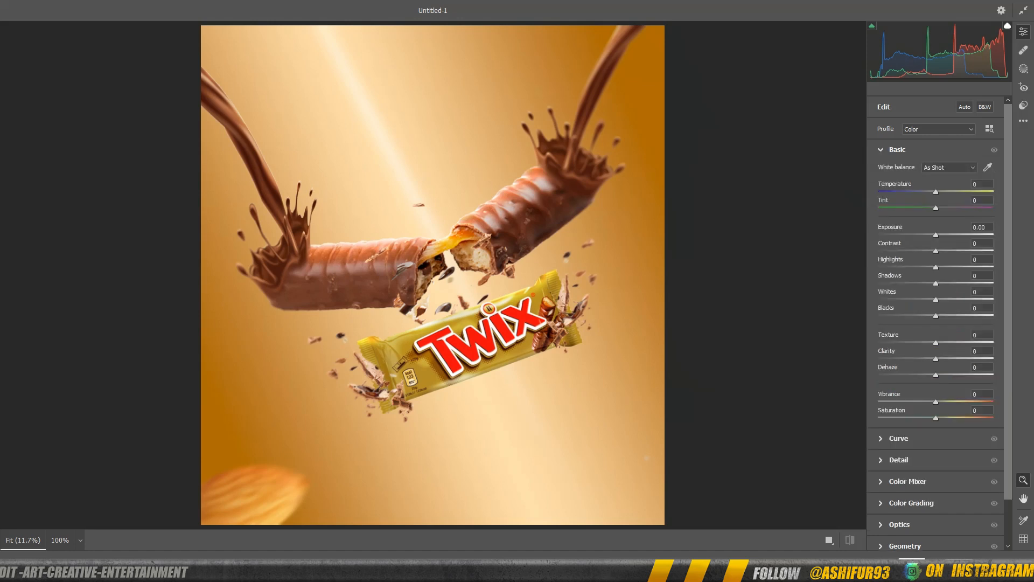
drag(936, 192, 939, 299)
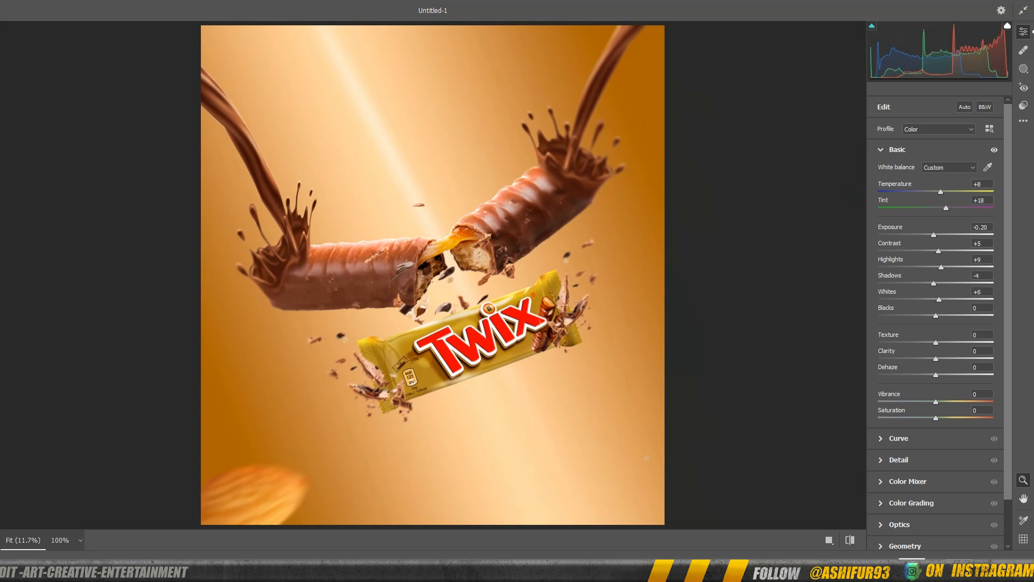
drag(936, 359, 943, 343)
drag(936, 402, 942, 402)
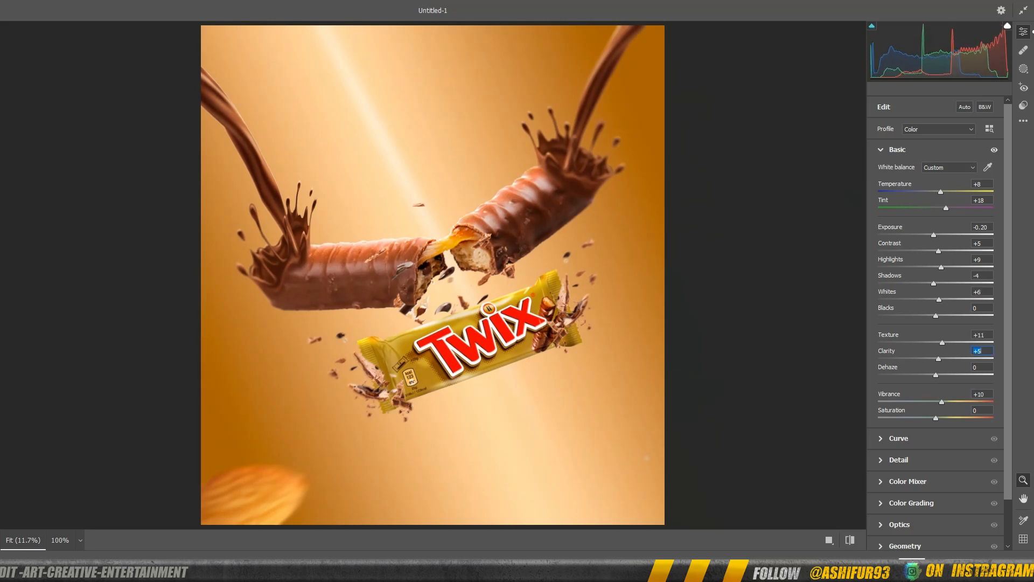
- Add a vignette of -11 with Midpoint 45, Roundness +7 and Feather 53
scroll(935, 324, down, 2)
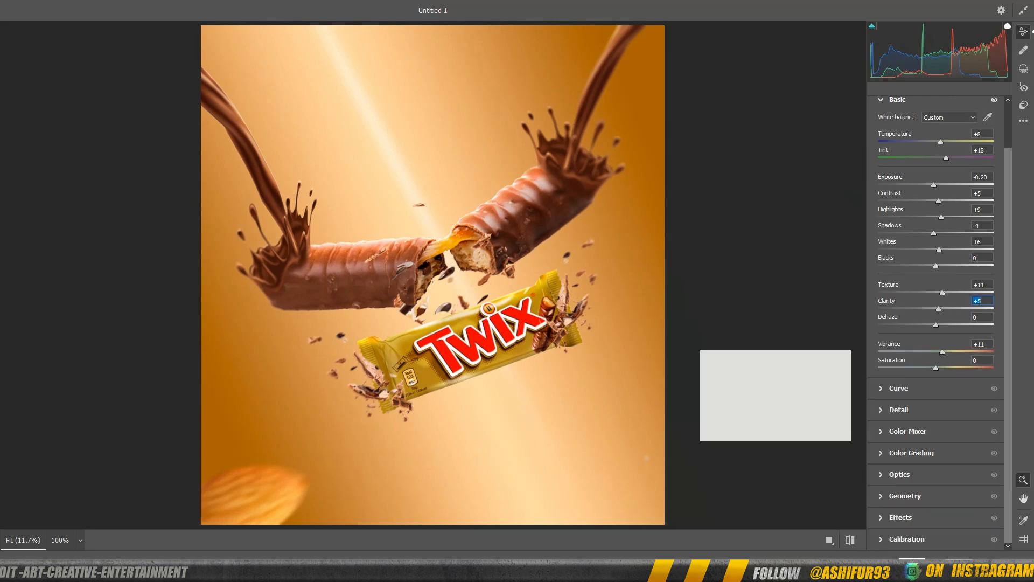
click(901, 517)
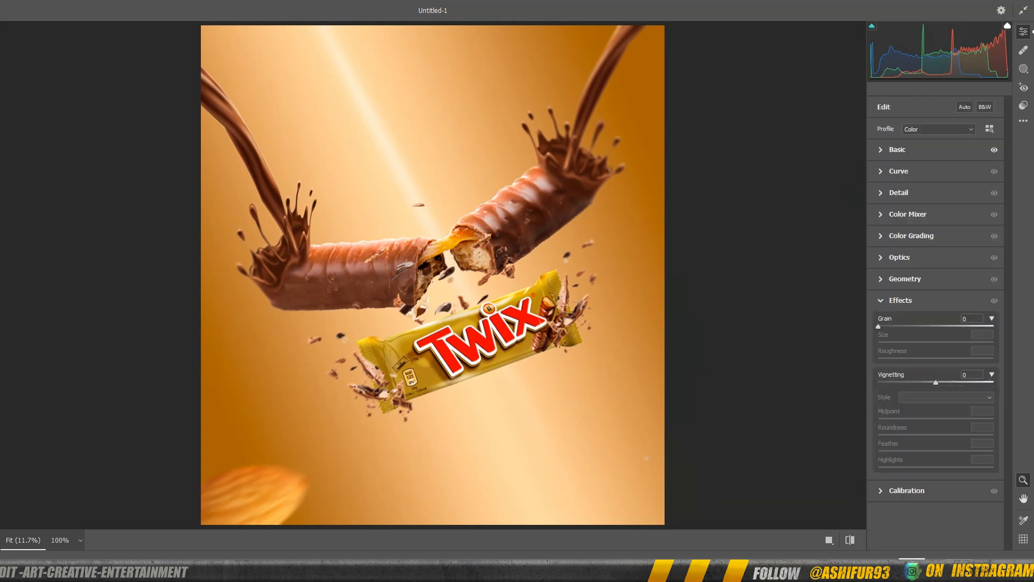
drag(936, 382, 925, 383)
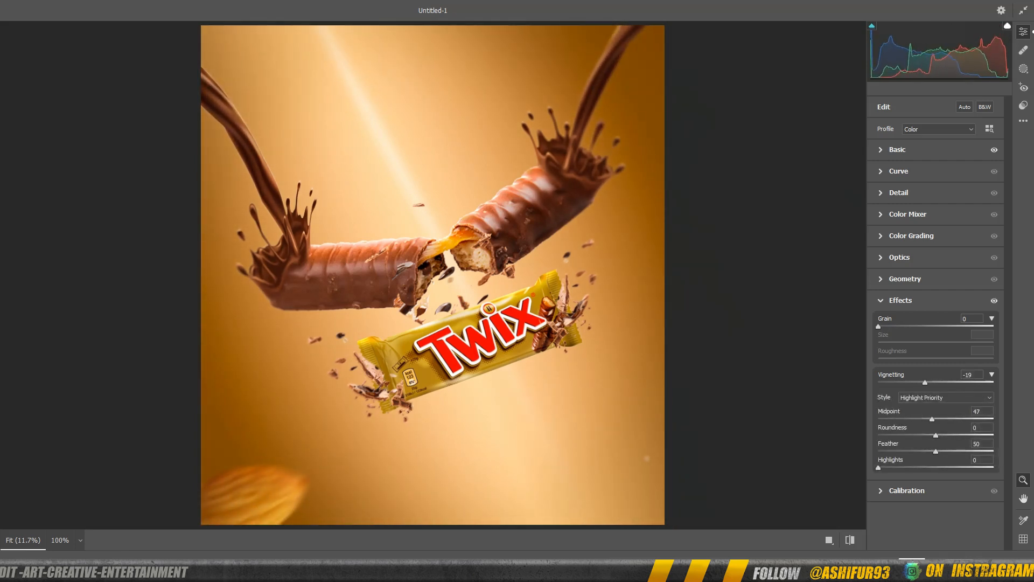
drag(932, 419, 940, 435)
drag(925, 383, 929, 383)
drag(927, 419, 929, 419)
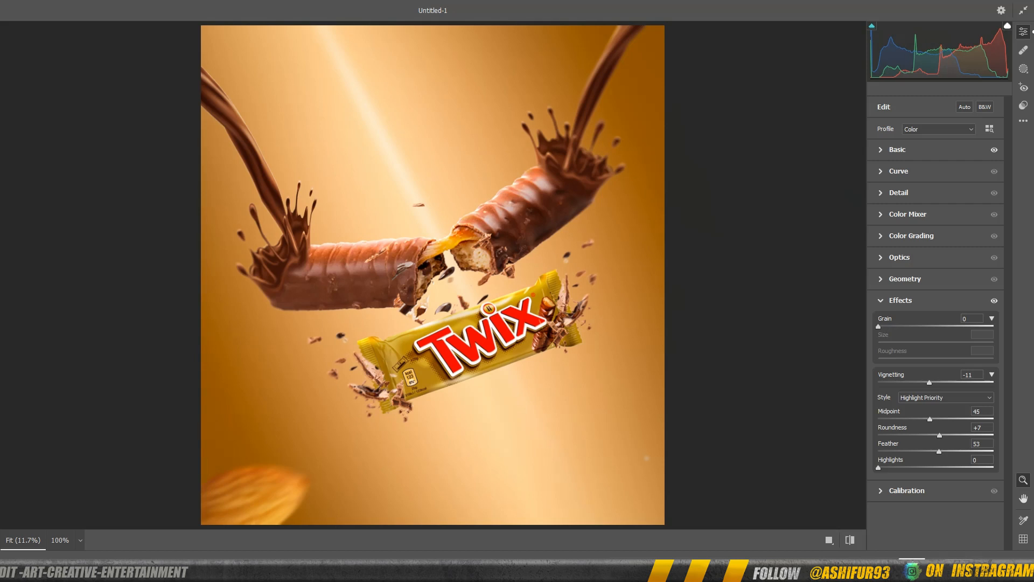
- Grade the midtones to hue 32, saturation 29 and the highlights to hue 51, saturation 29, slightly raising the luminance of both
click(911, 236)
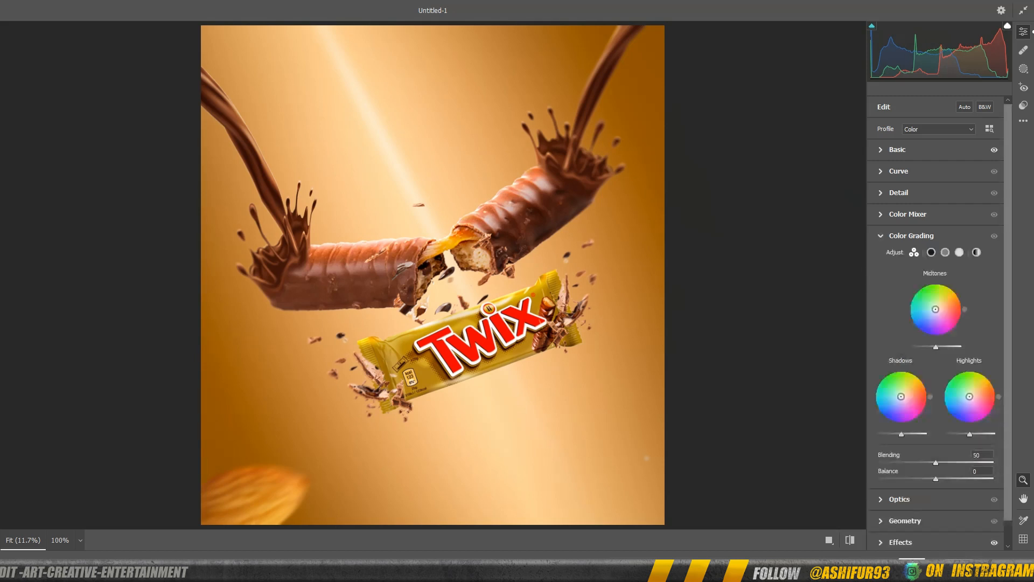
drag(936, 310, 941, 305)
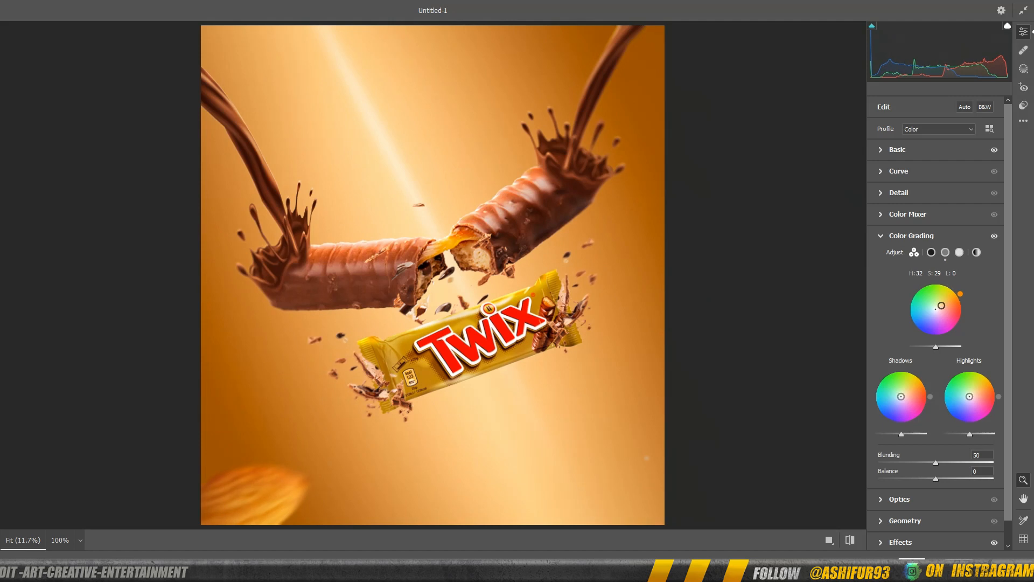
mouse_move(936, 347)
mouse_down()
mouse_move(956, 346)
mouse_move(944, 347)
mouse_up()
mouse_move(970, 397)
mouse_down()
mouse_move(971, 382)
mouse_move(974, 391)
mouse_up()
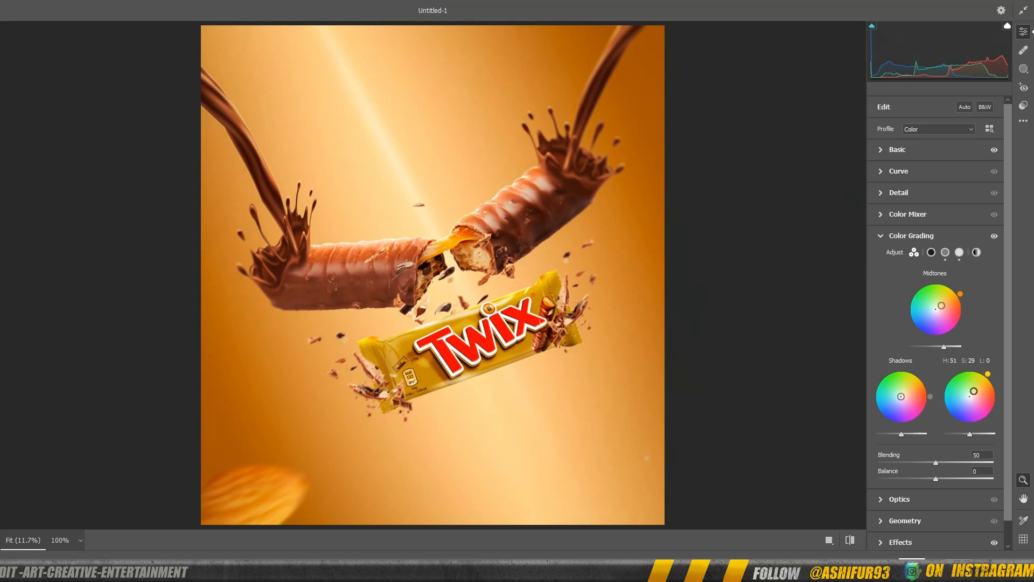
drag(970, 433, 977, 434)
click(977, 565)
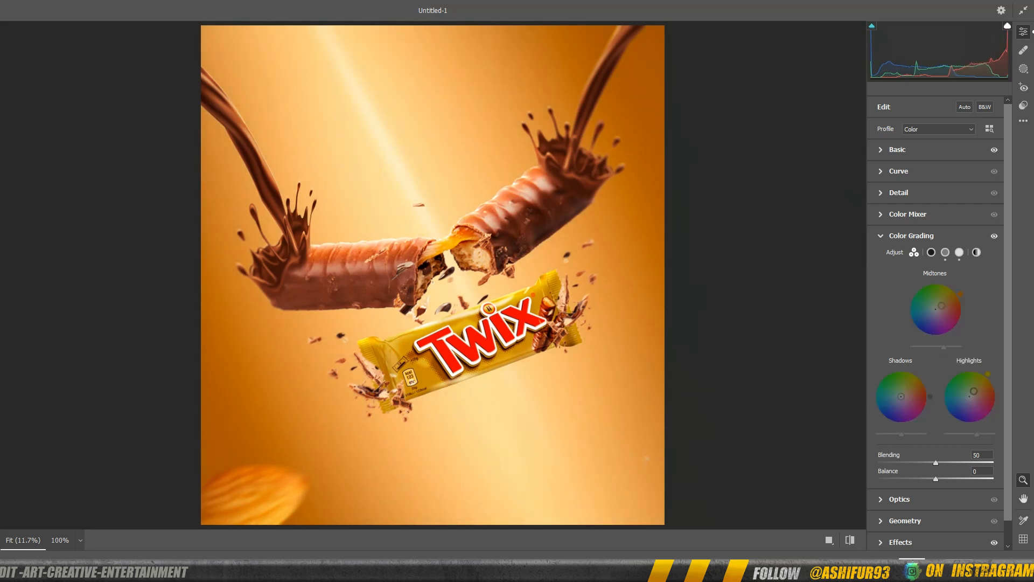